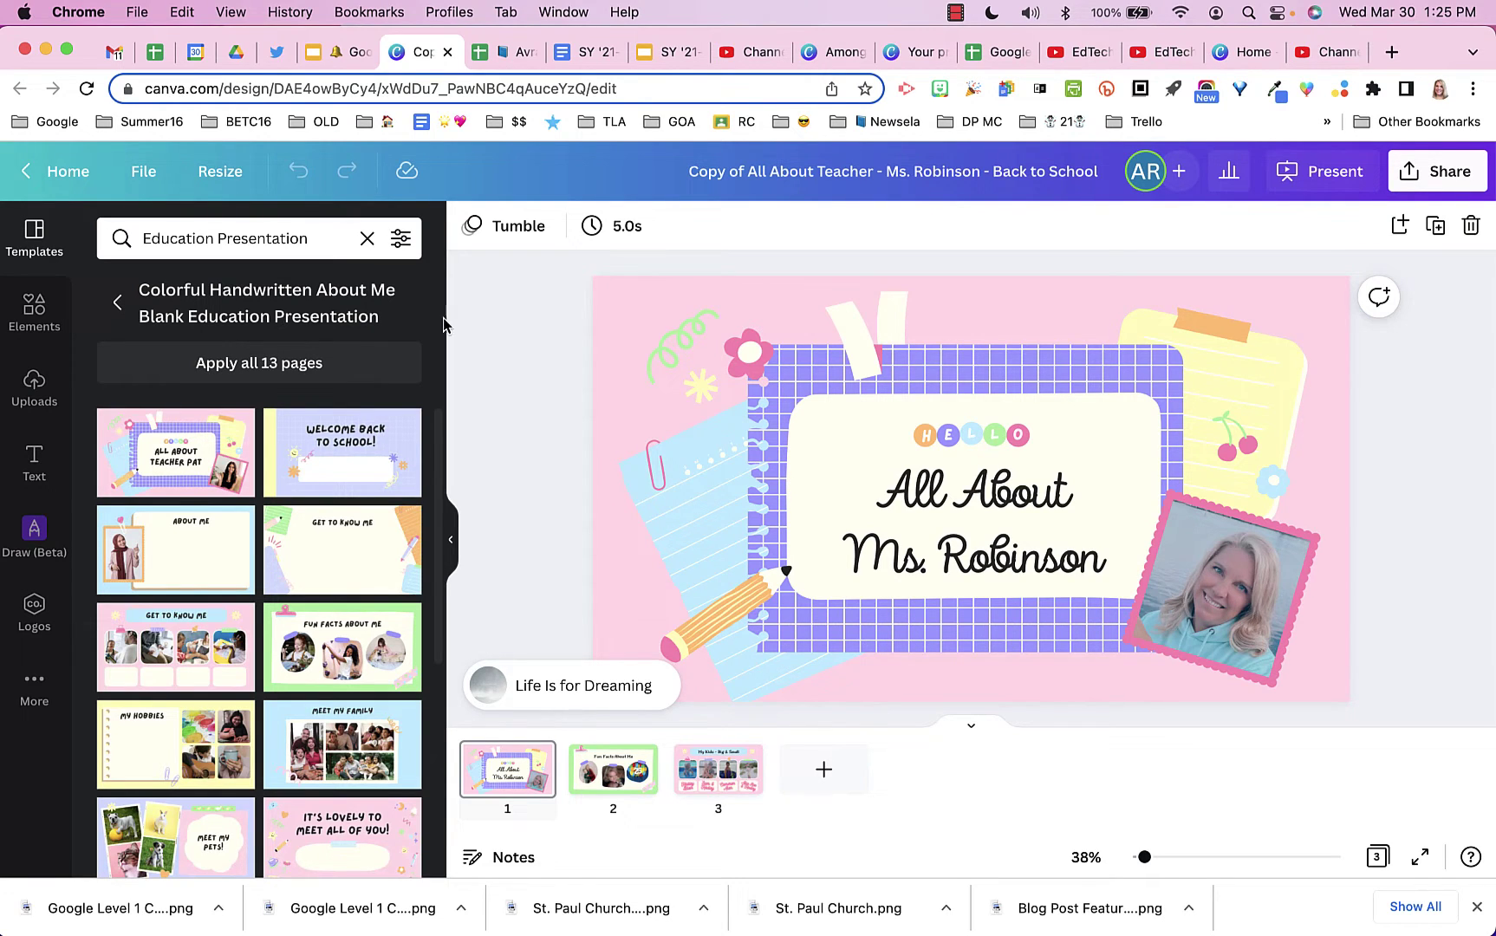
Drag Canva Home beside the other Canva tabs and YouTube Studio beside the YouTube tabs
drag(425, 55, 748, 73)
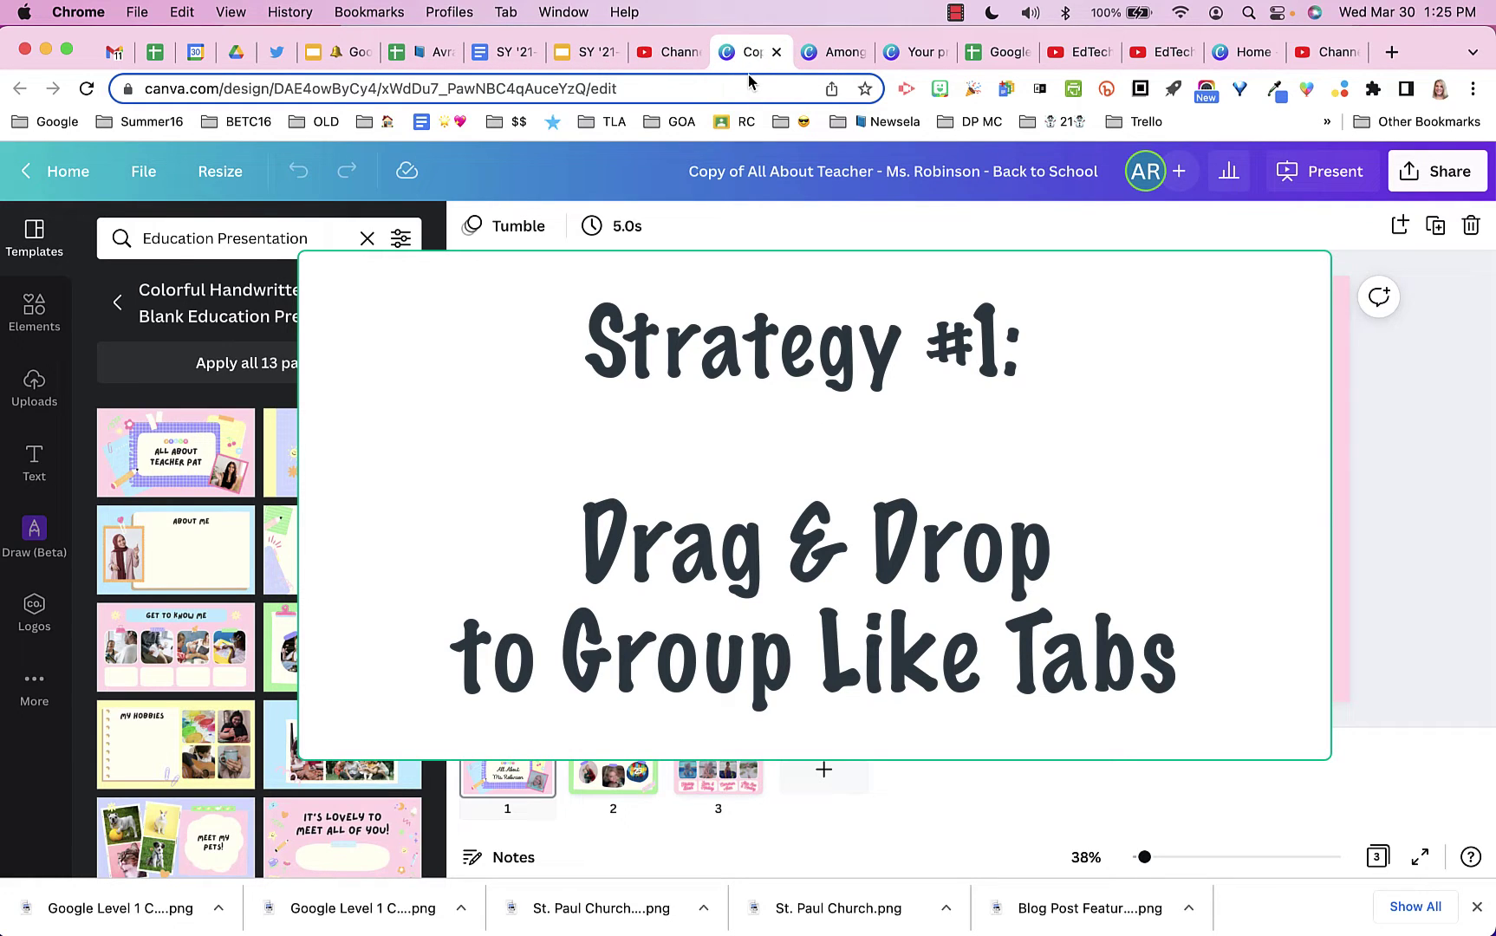
drag(1249, 56, 867, 67)
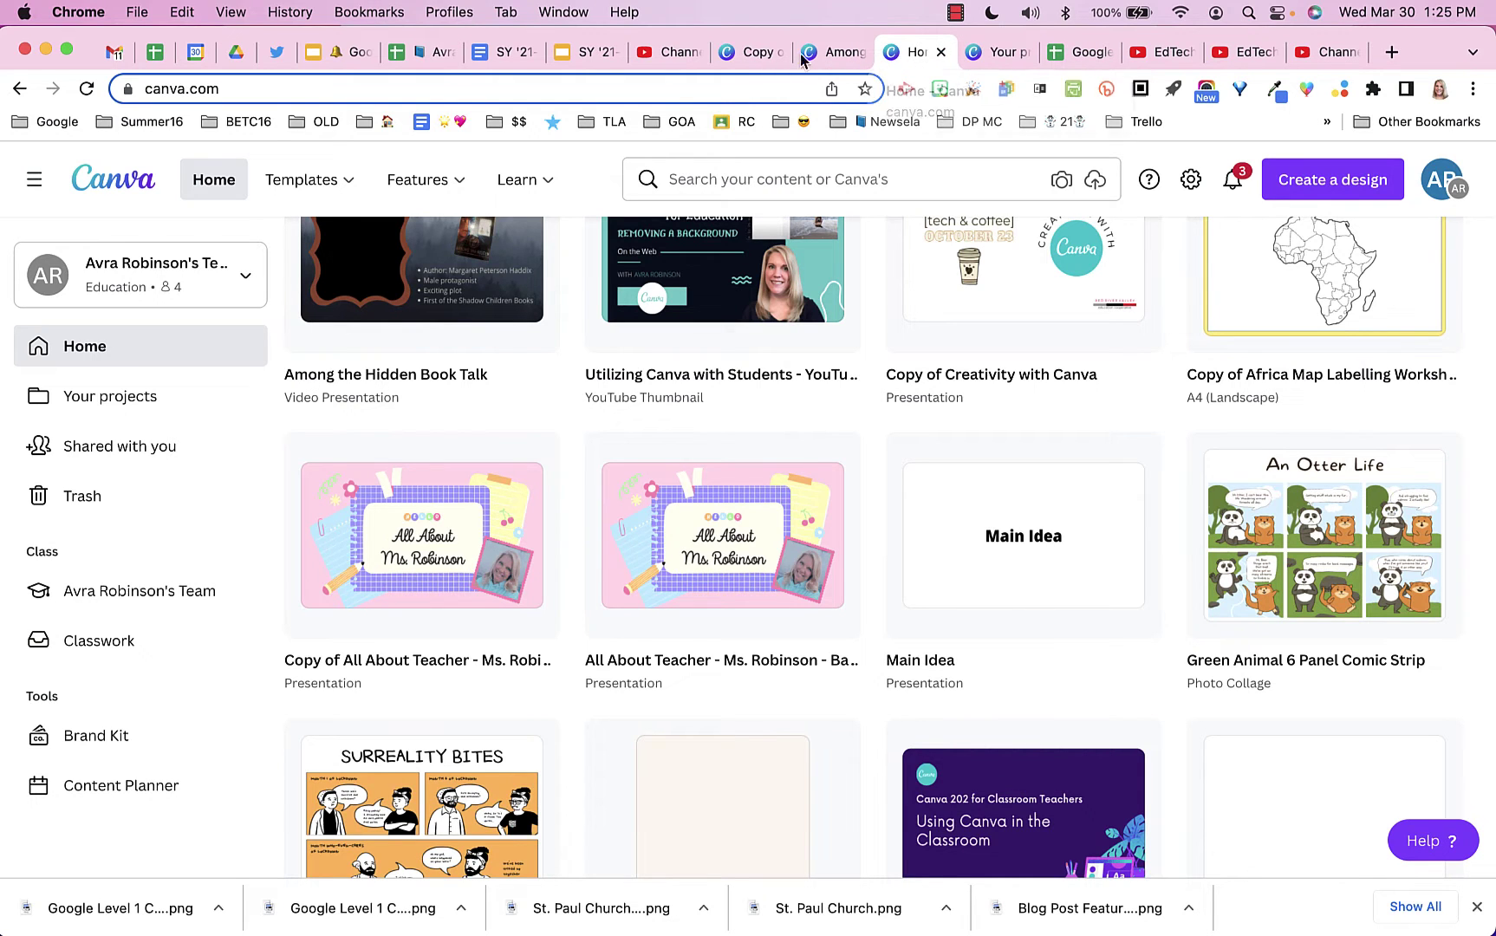
drag(680, 56, 1261, 63)
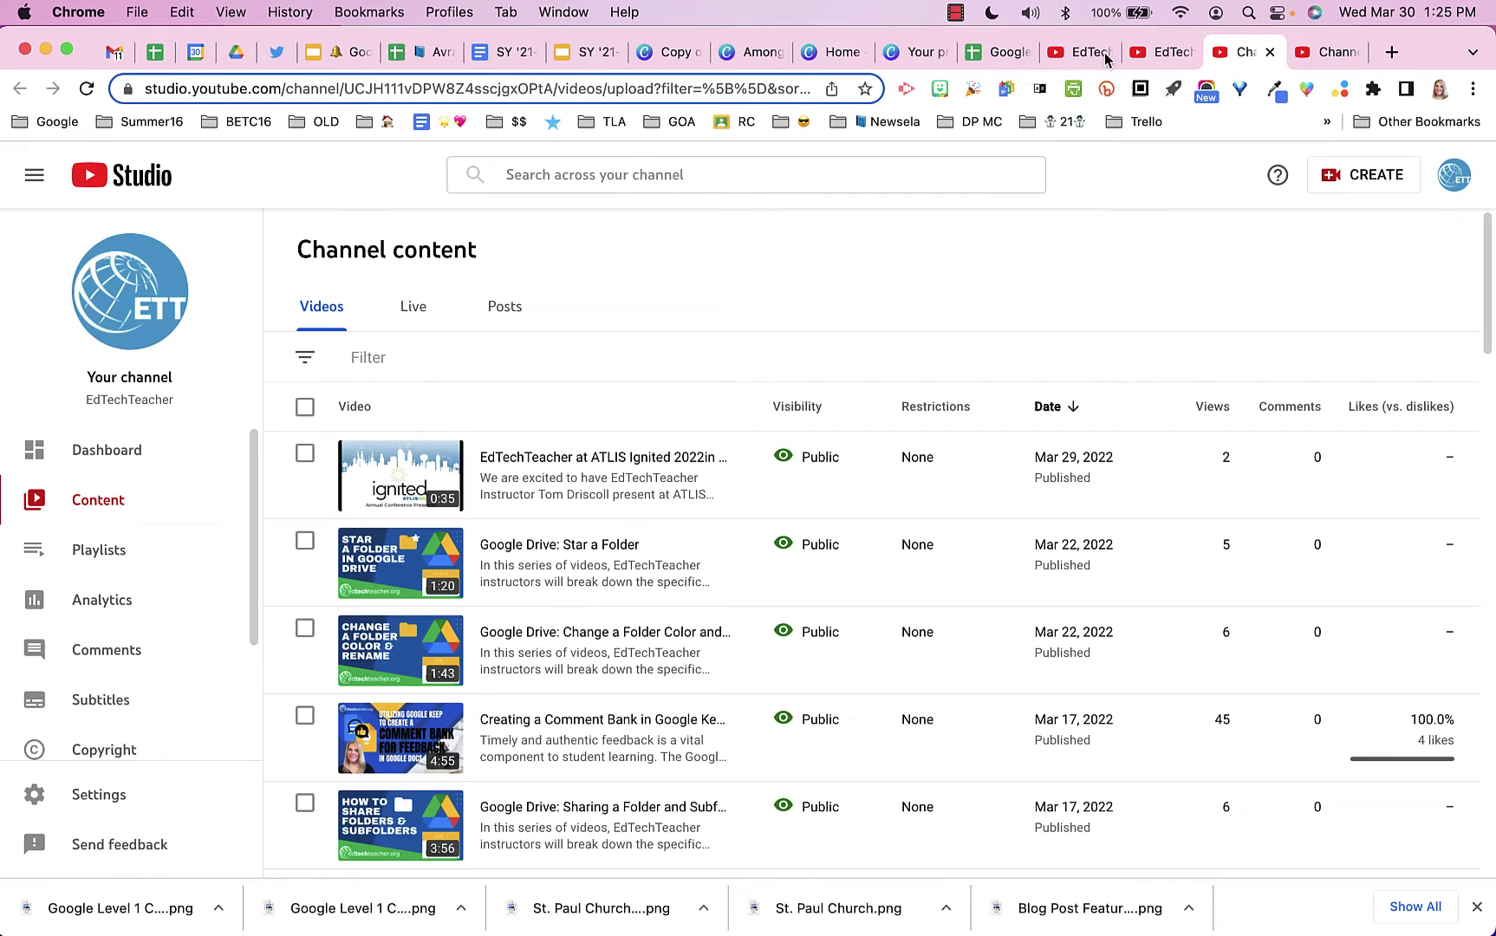
click(988, 54)
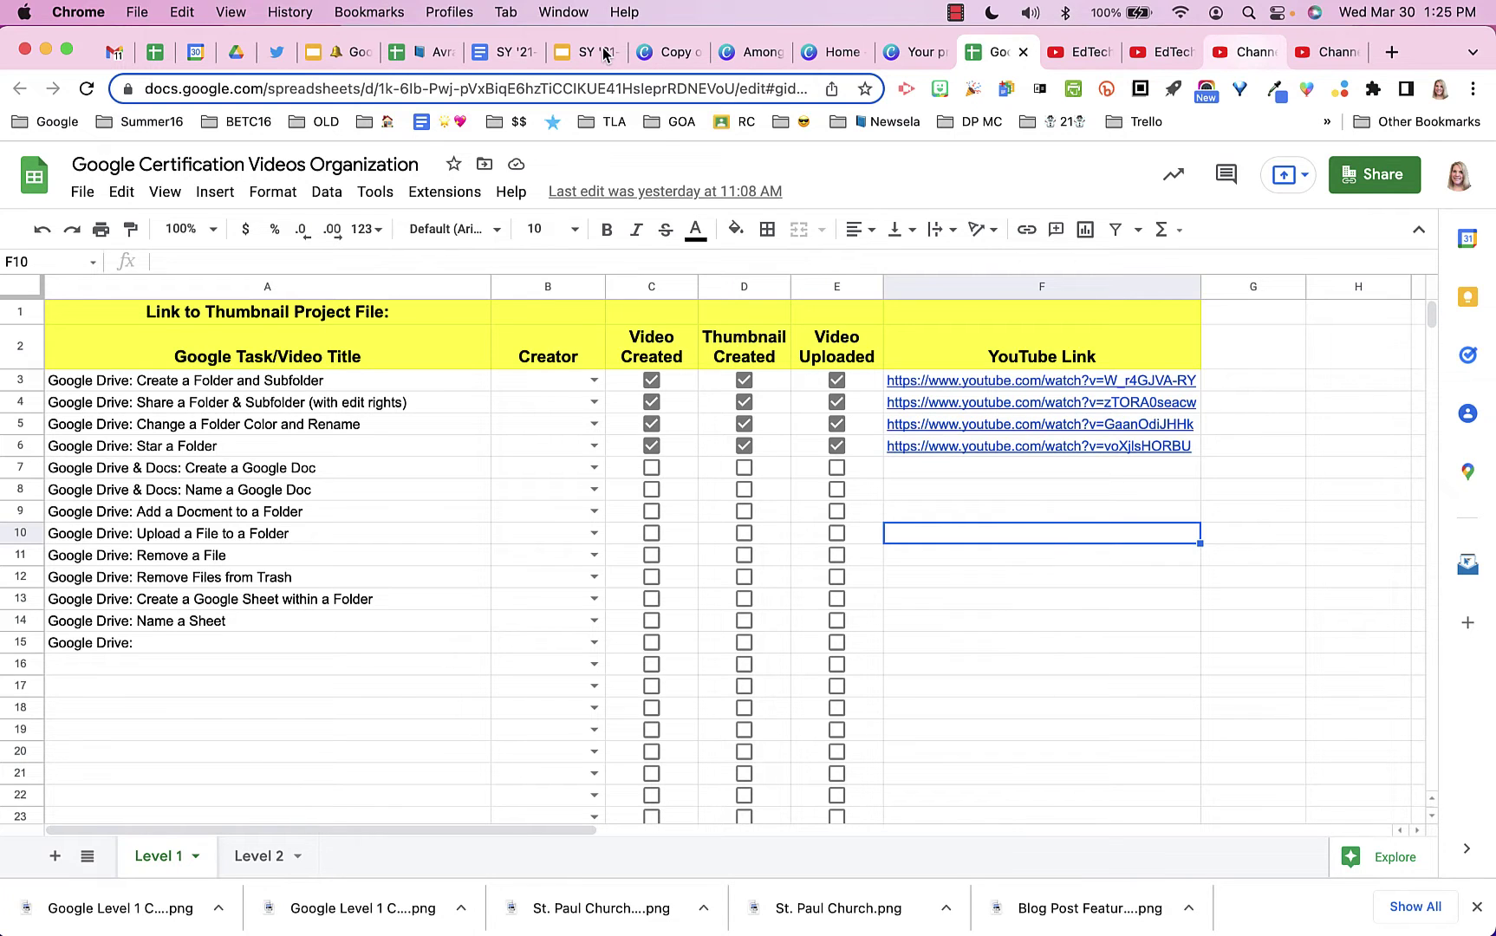
Select the design, Among the Hidden, Home and Your projects Canva tabs and group them as teal 'Canva'
click(669, 54)
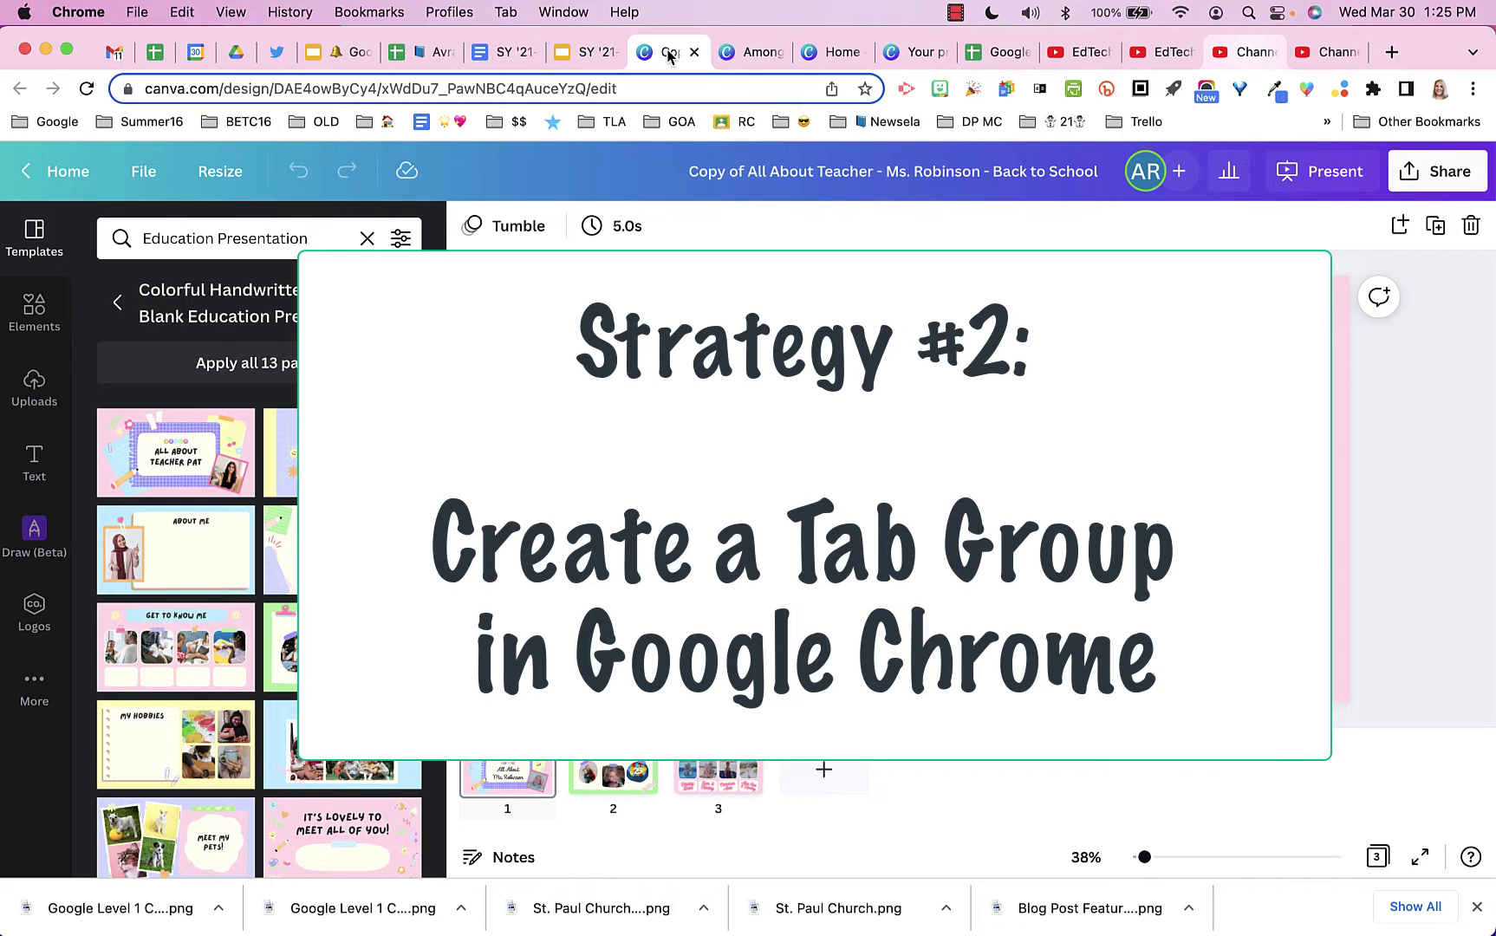
click(753, 55)
click(835, 55)
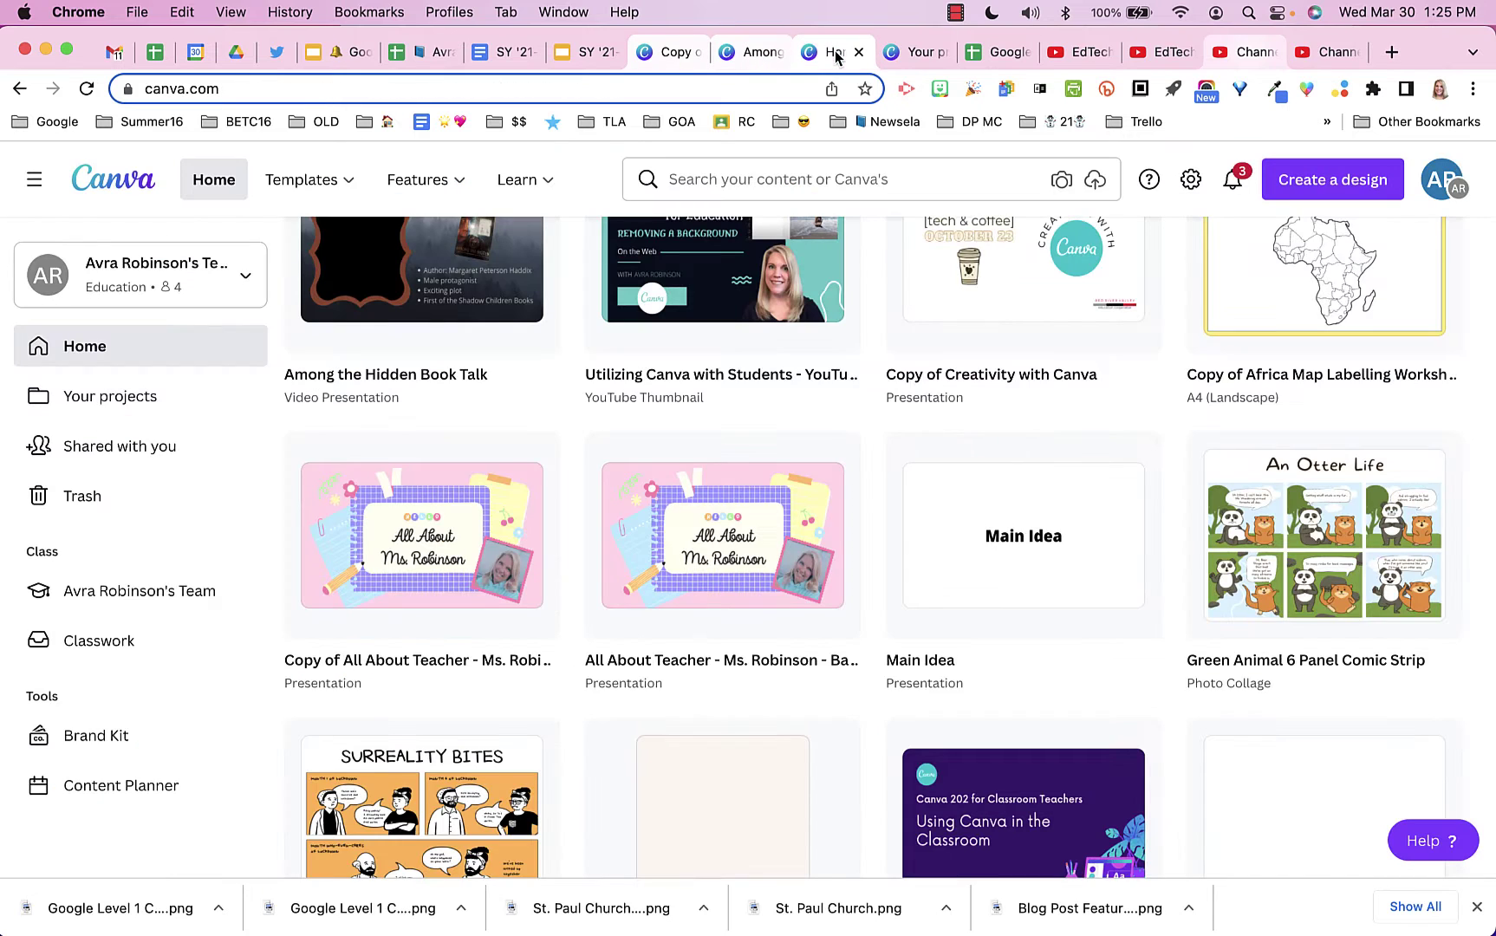
click(922, 54)
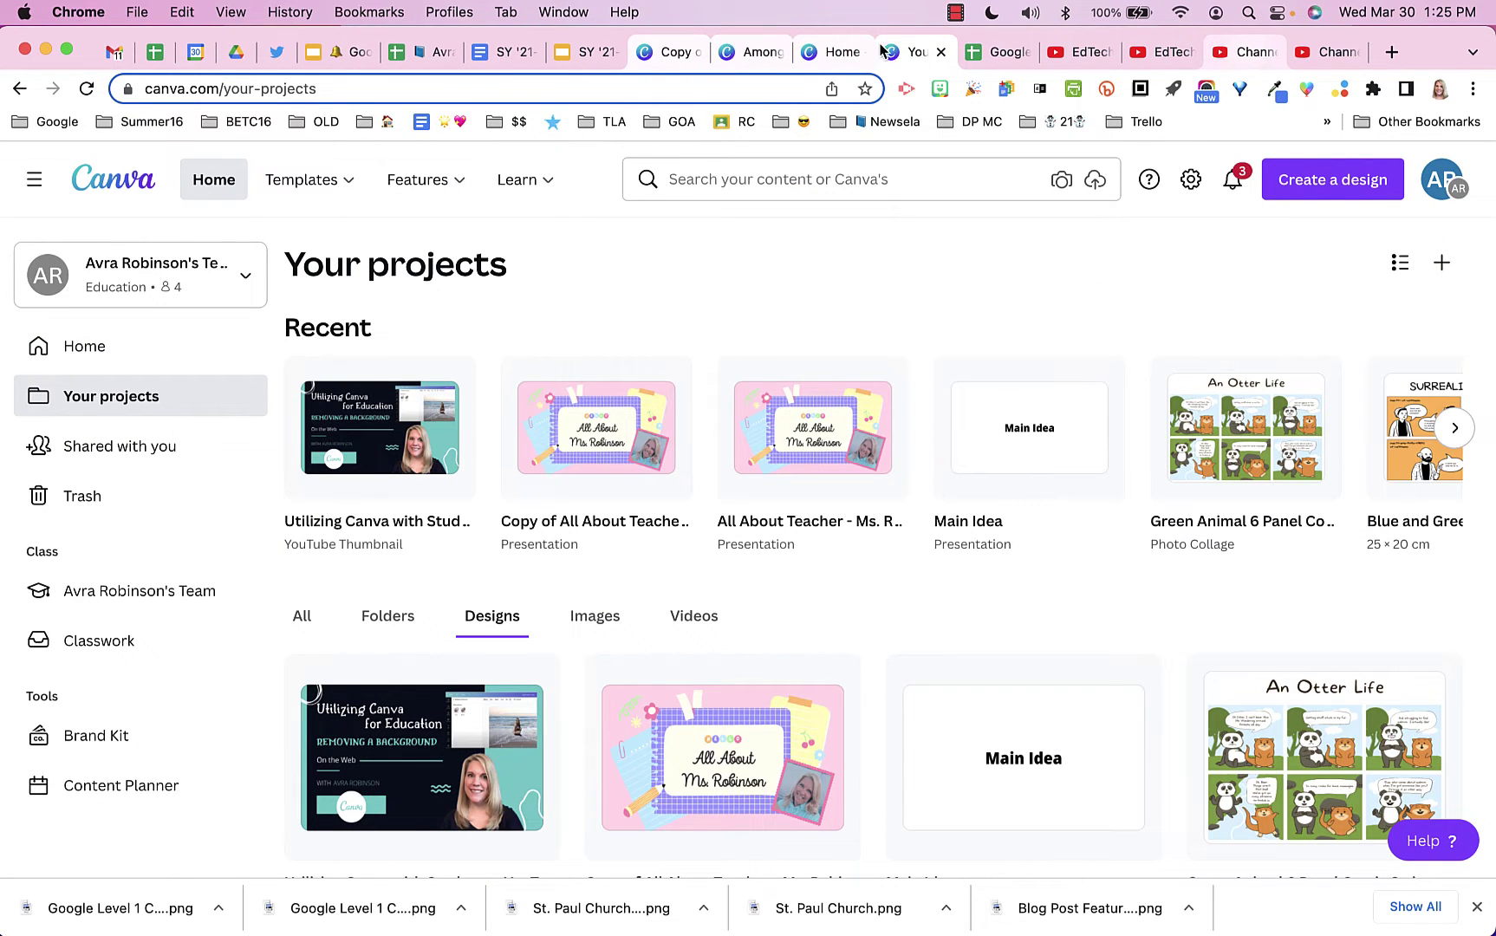
right_click(922, 54)
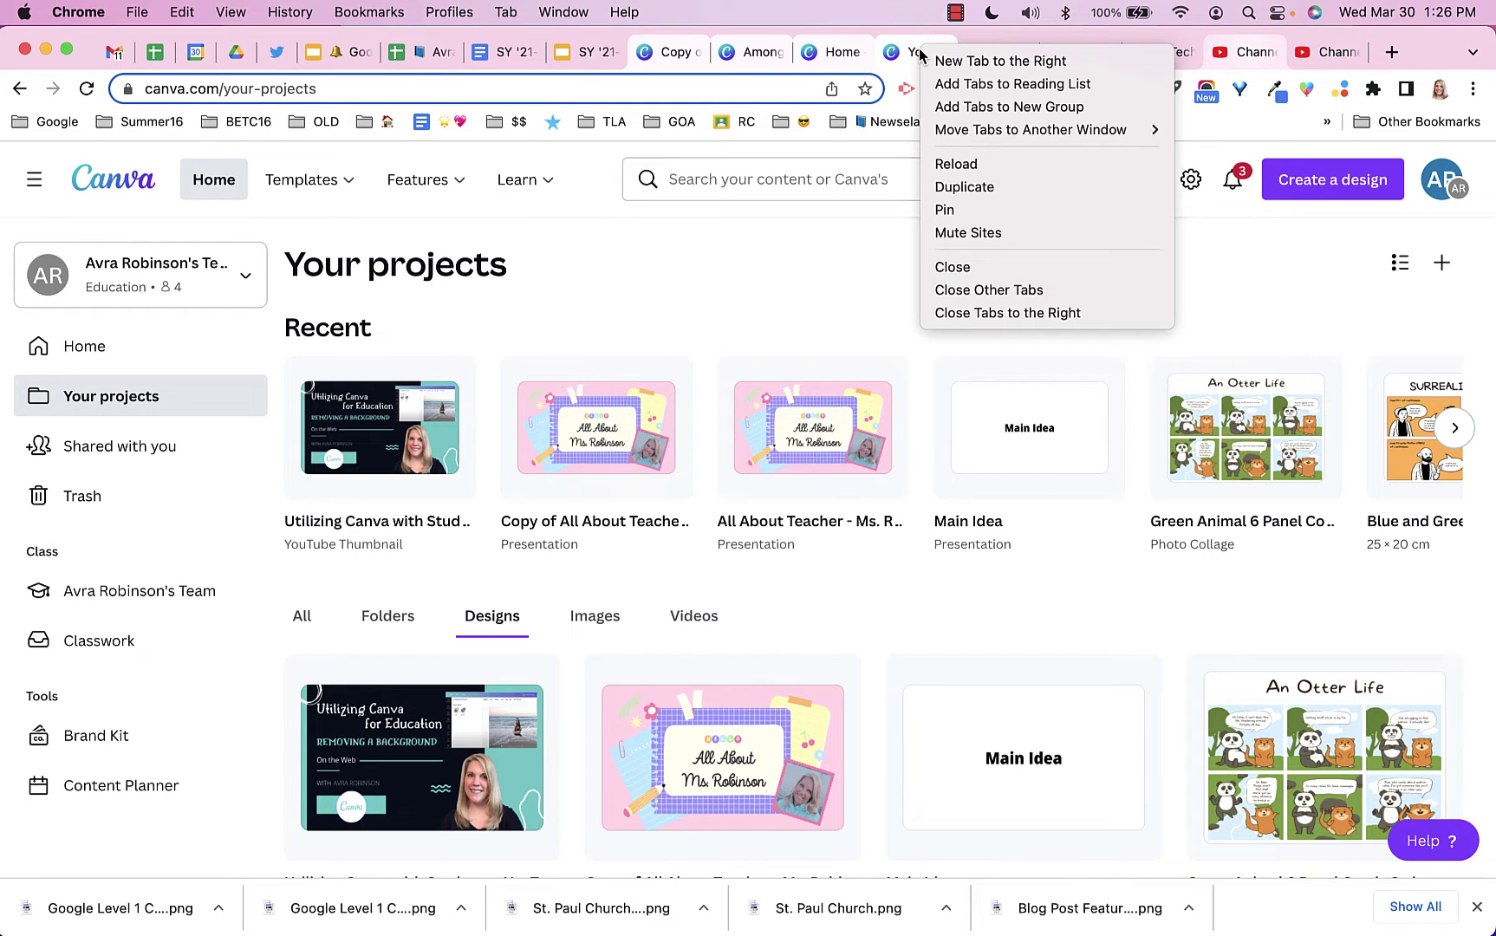
click(941, 111)
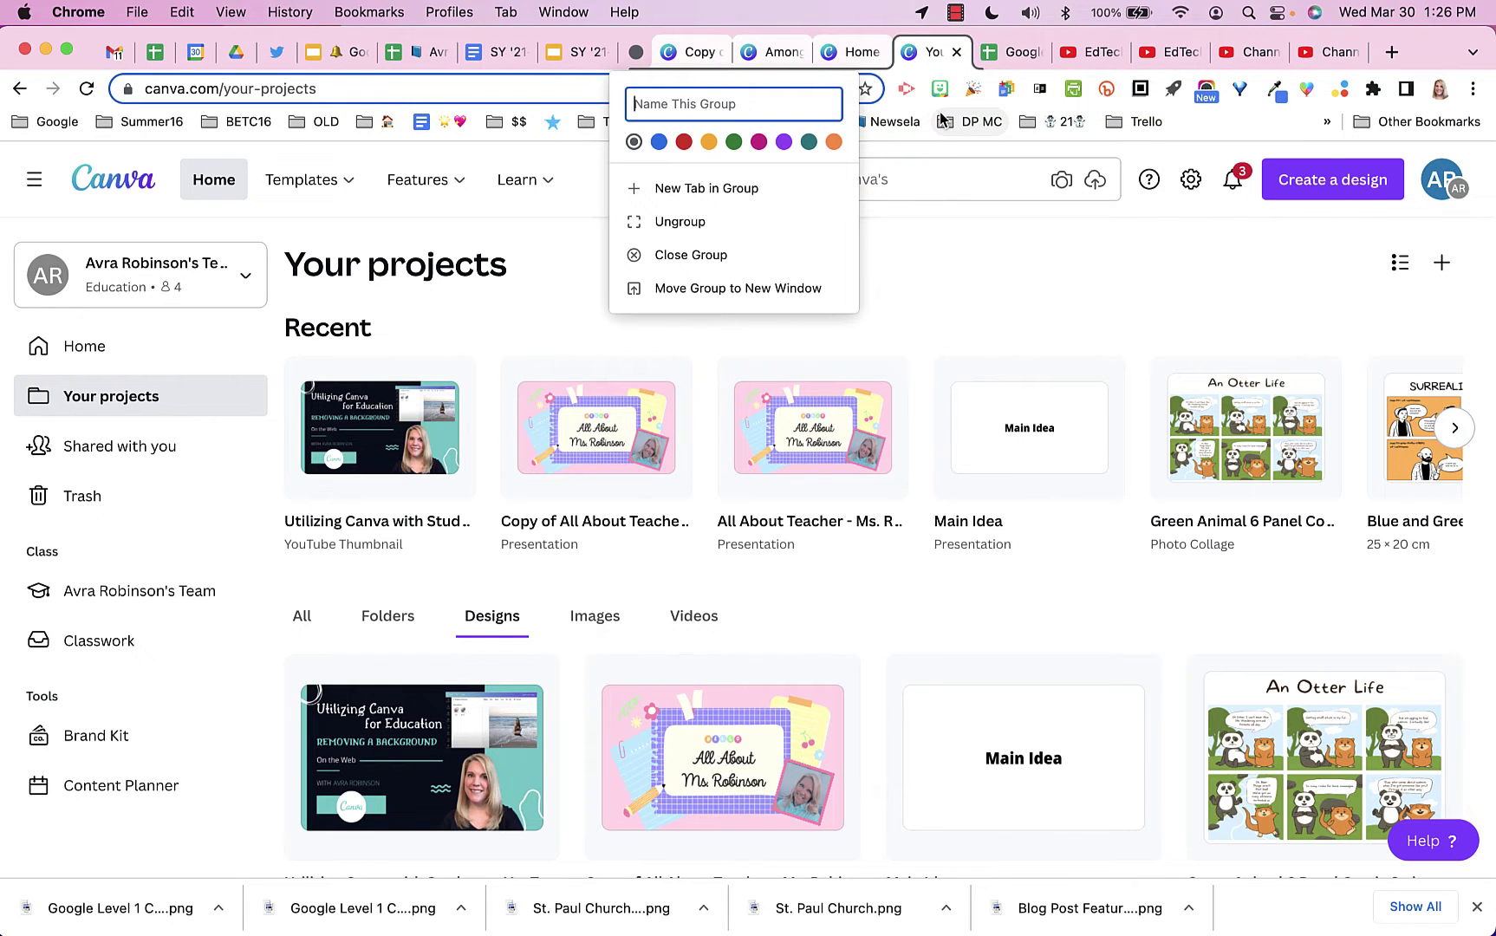
text(Canva)
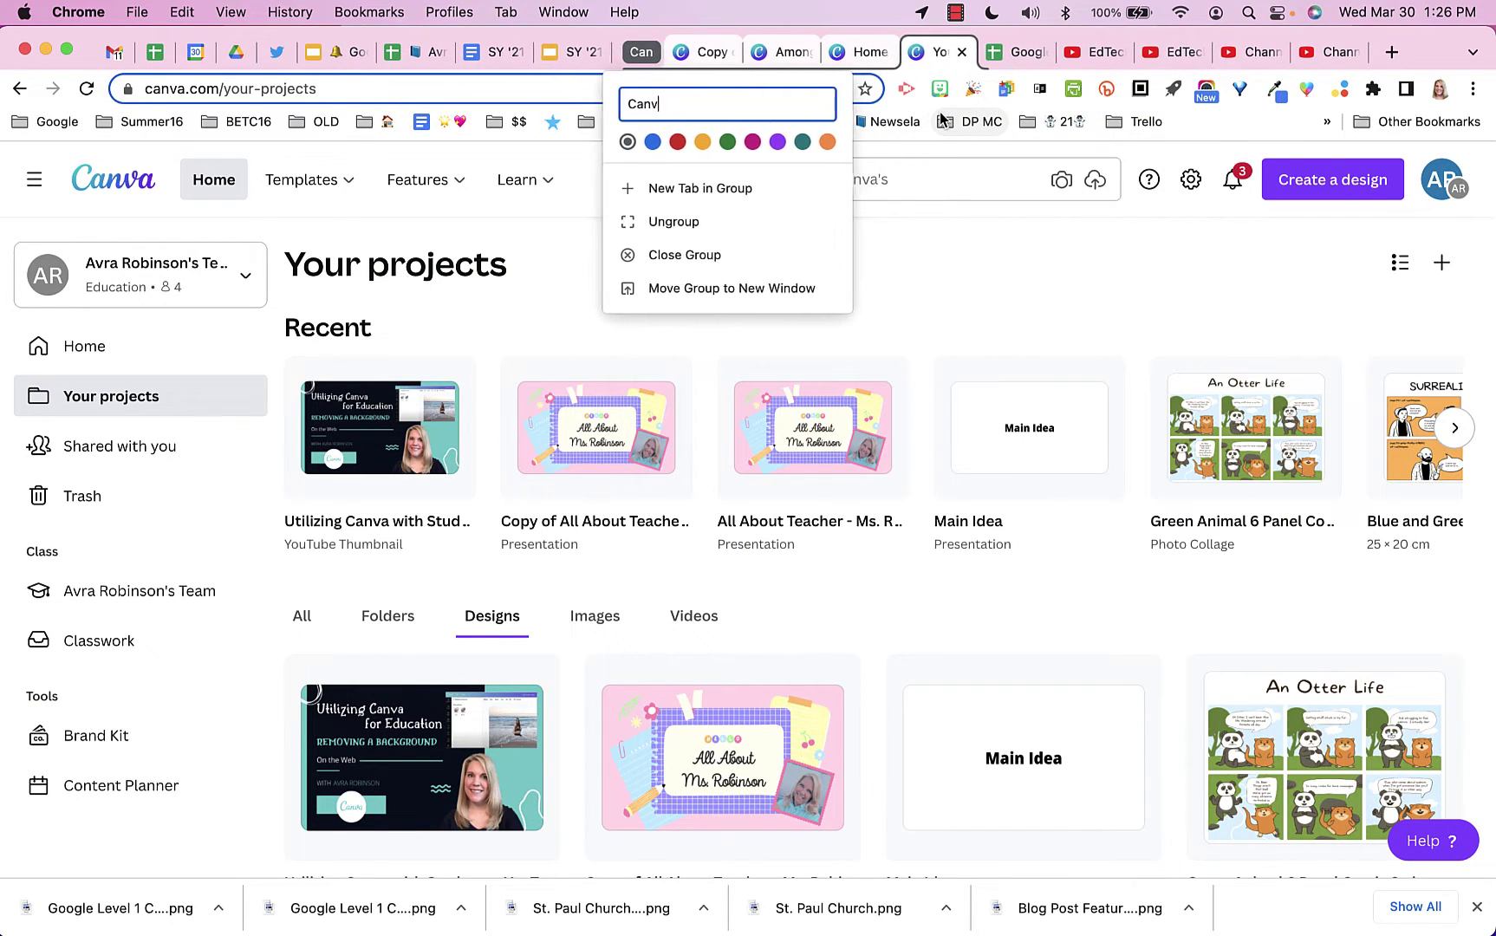
click(799, 142)
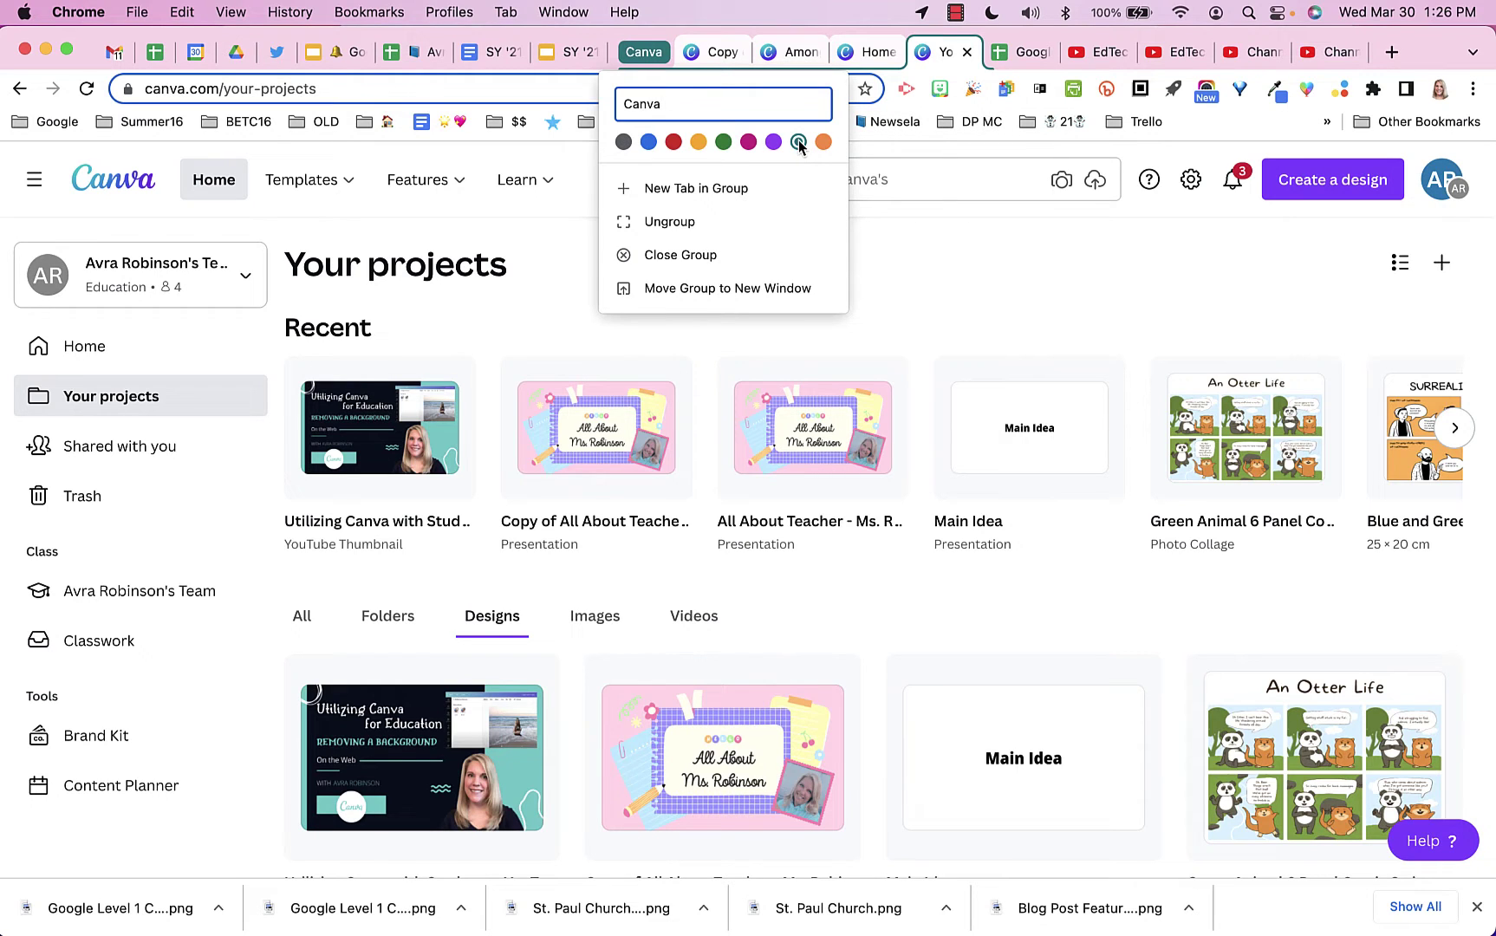
click(939, 147)
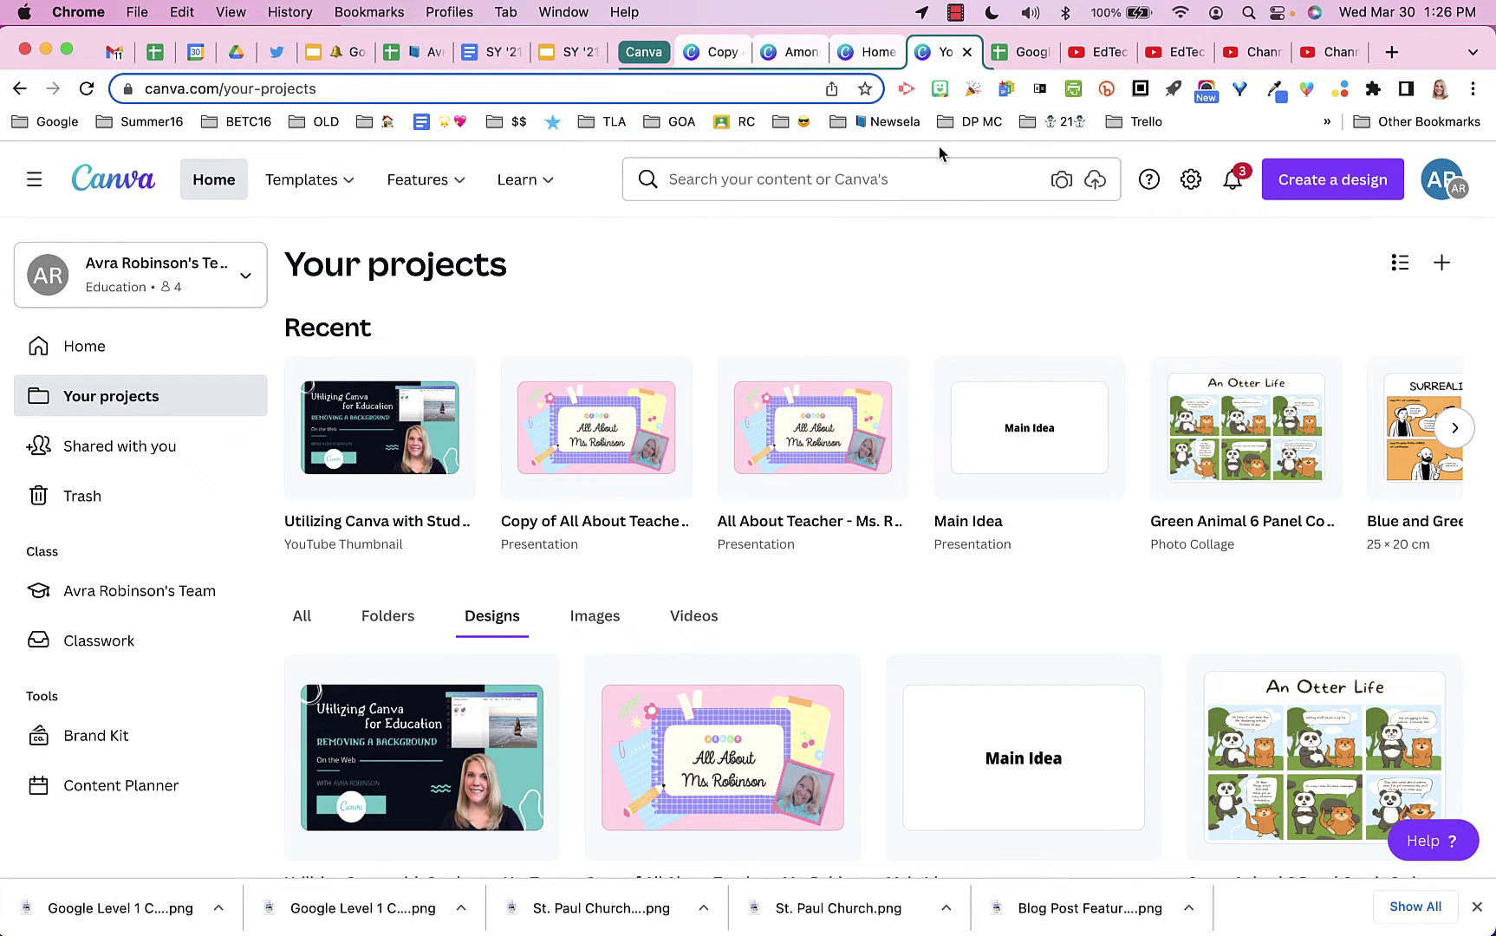
click(1031, 53)
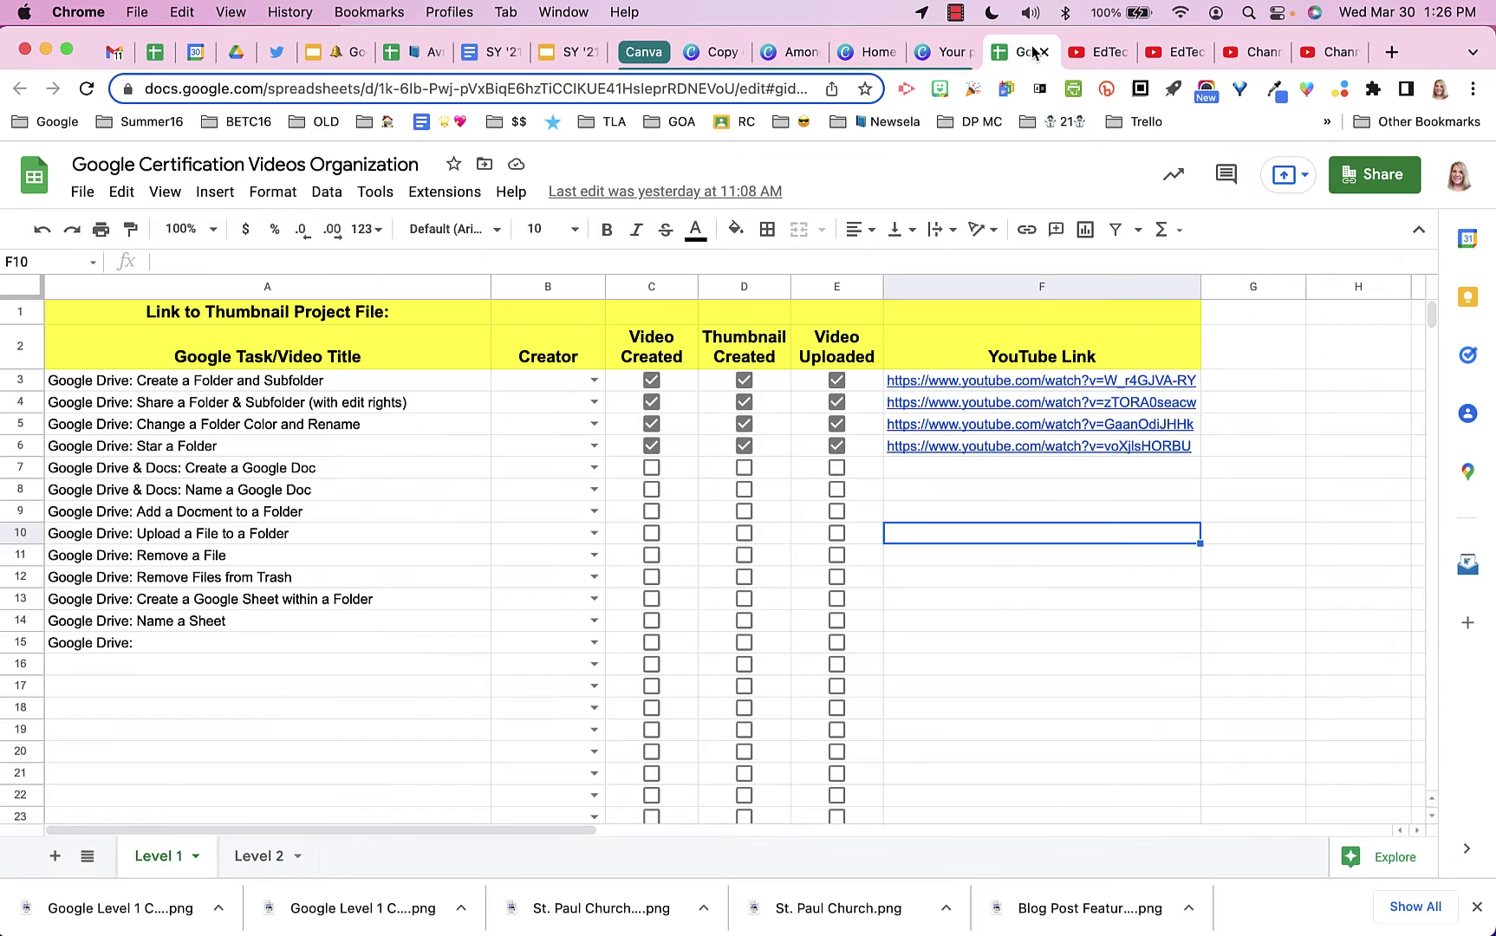
Select the spreadsheet, two EdTechTeacher pages and two YouTube Studio tabs, grouping them as 'Videos'
click(1106, 52)
click(1177, 54)
click(1262, 54)
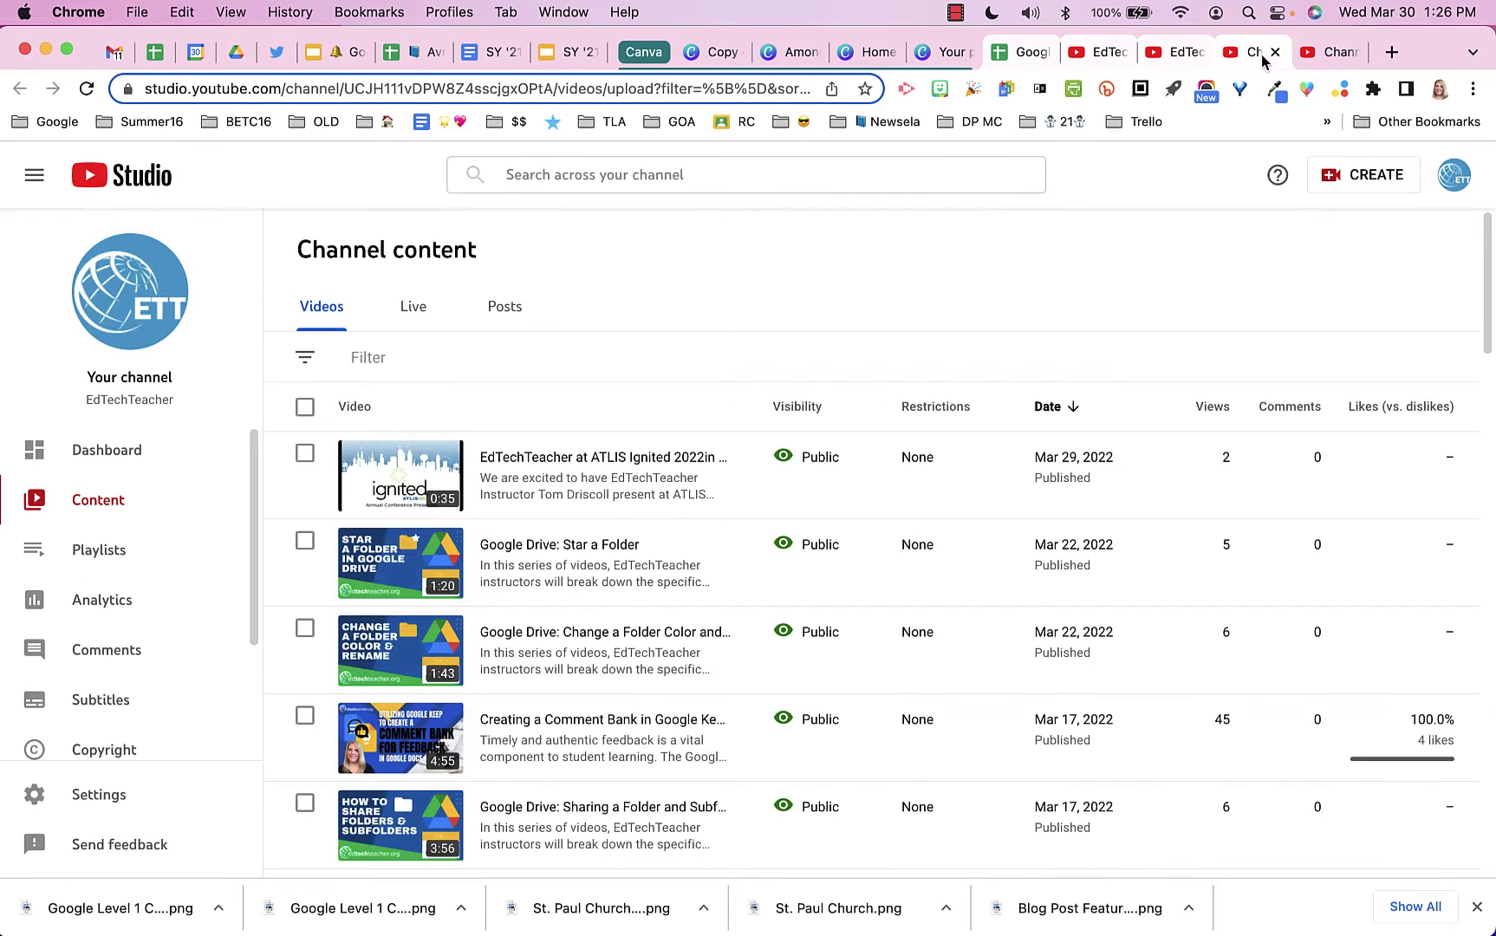
click(1335, 52)
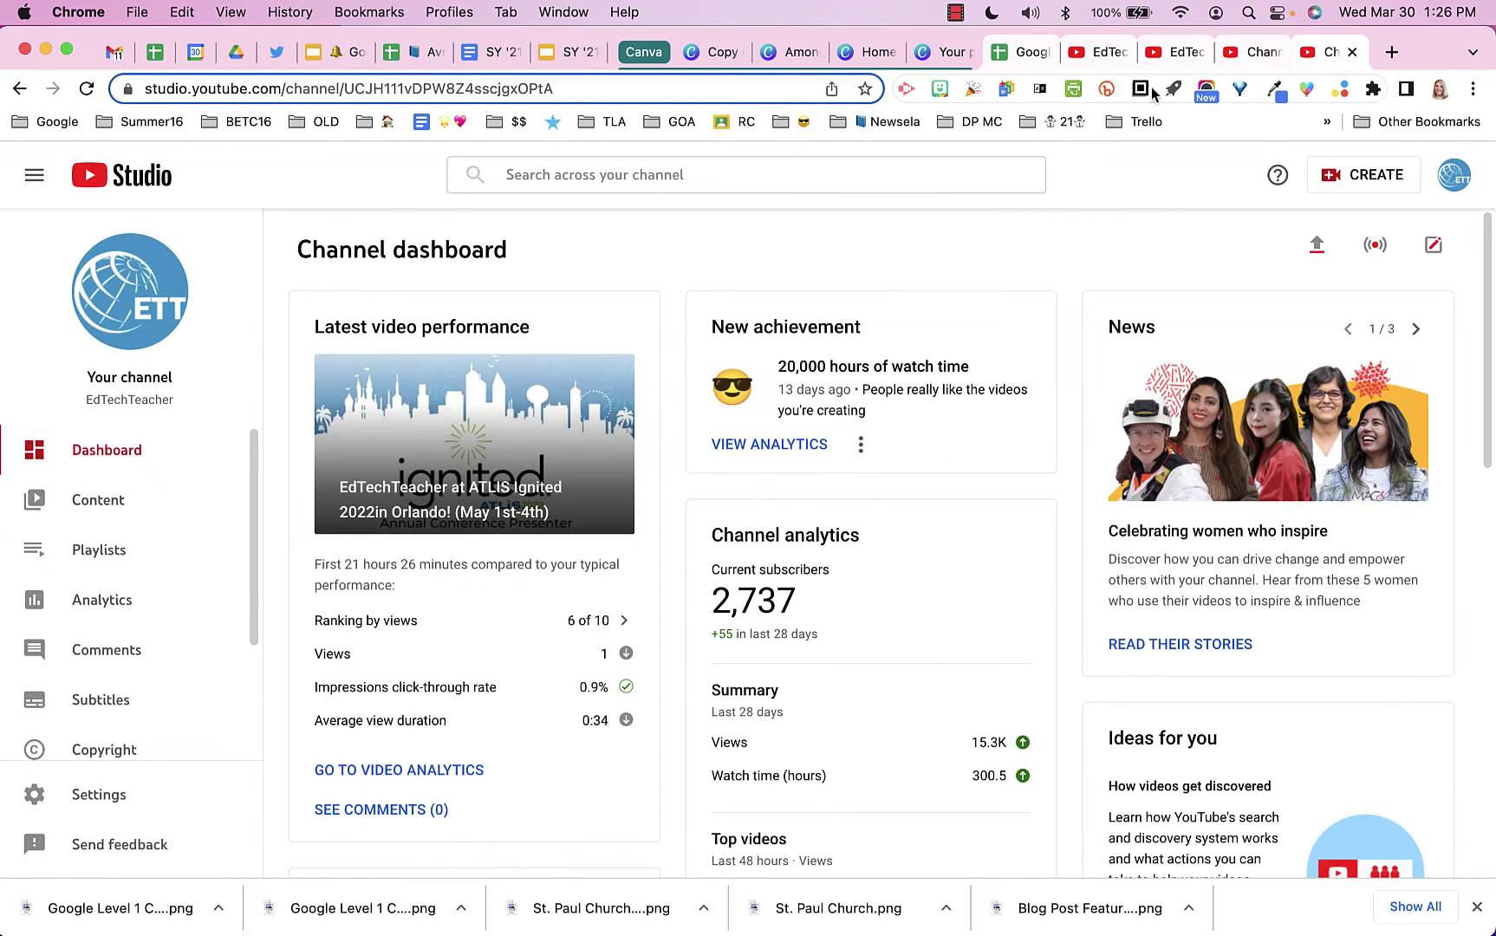
right_click(1009, 54)
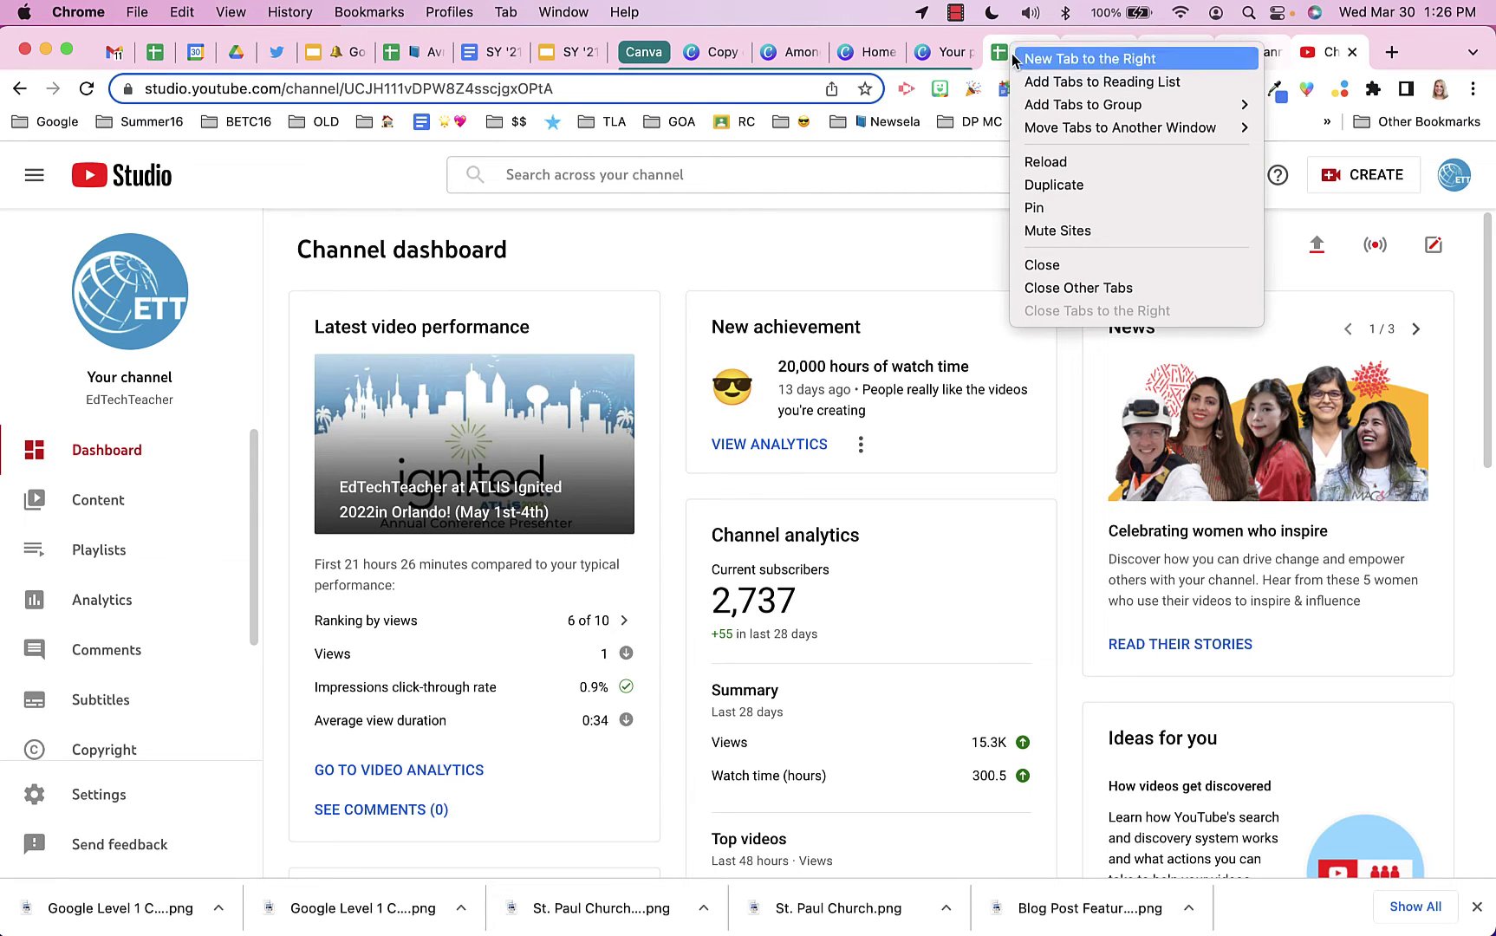
mouse_move(1036, 105)
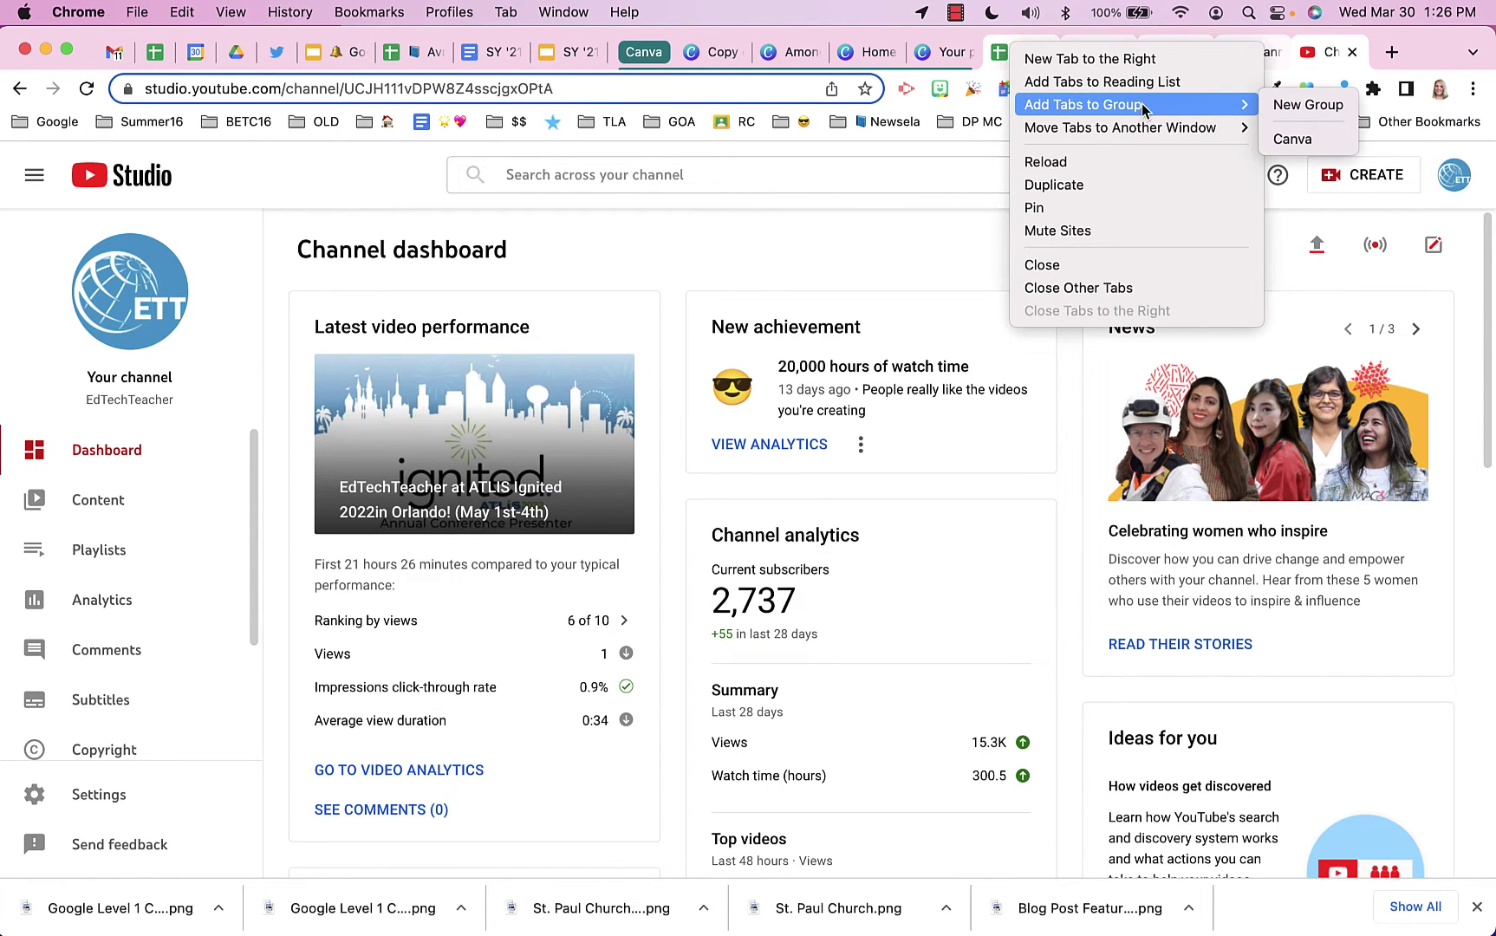
click(1306, 105)
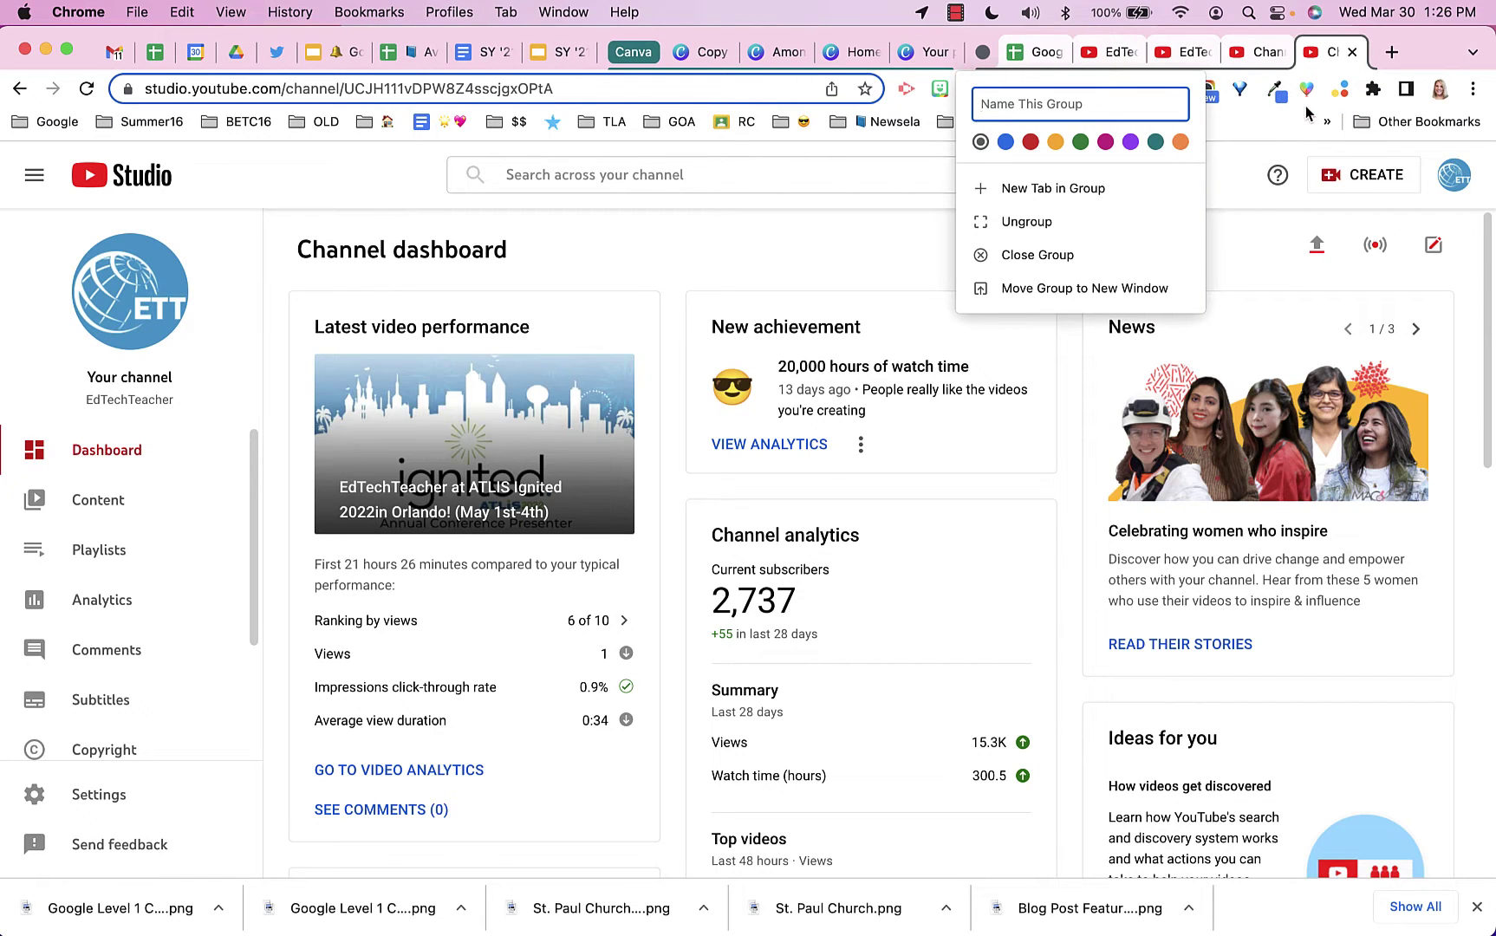
text(Videos)
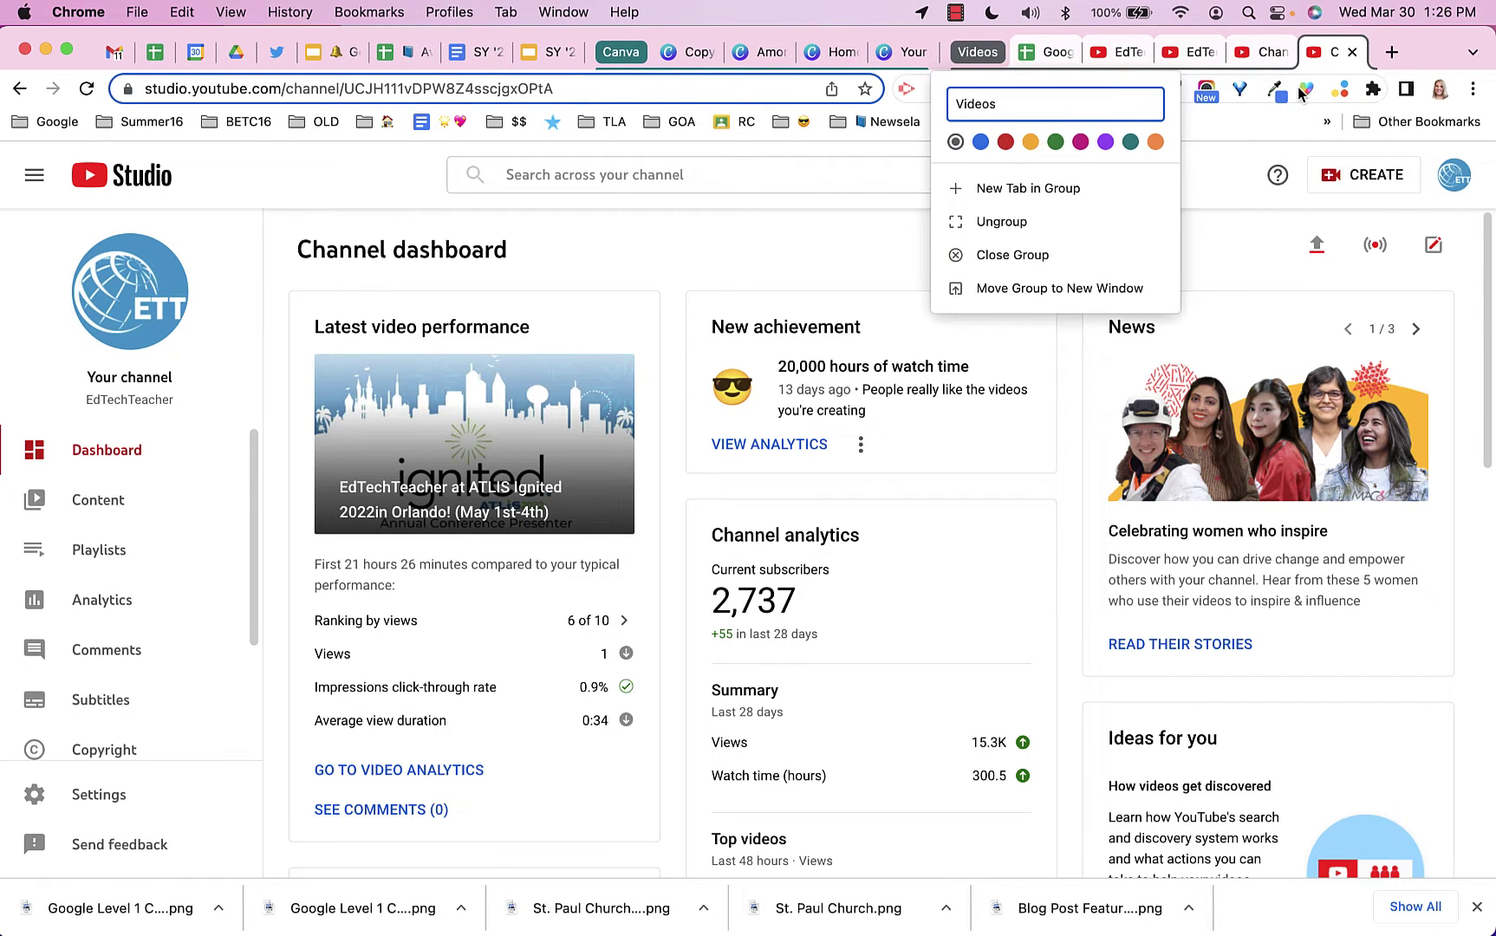
Group the Newsela spreadsheet, school-year document and Discovering Newsela slides as 'Newsela', correcting the typo
click(400, 52)
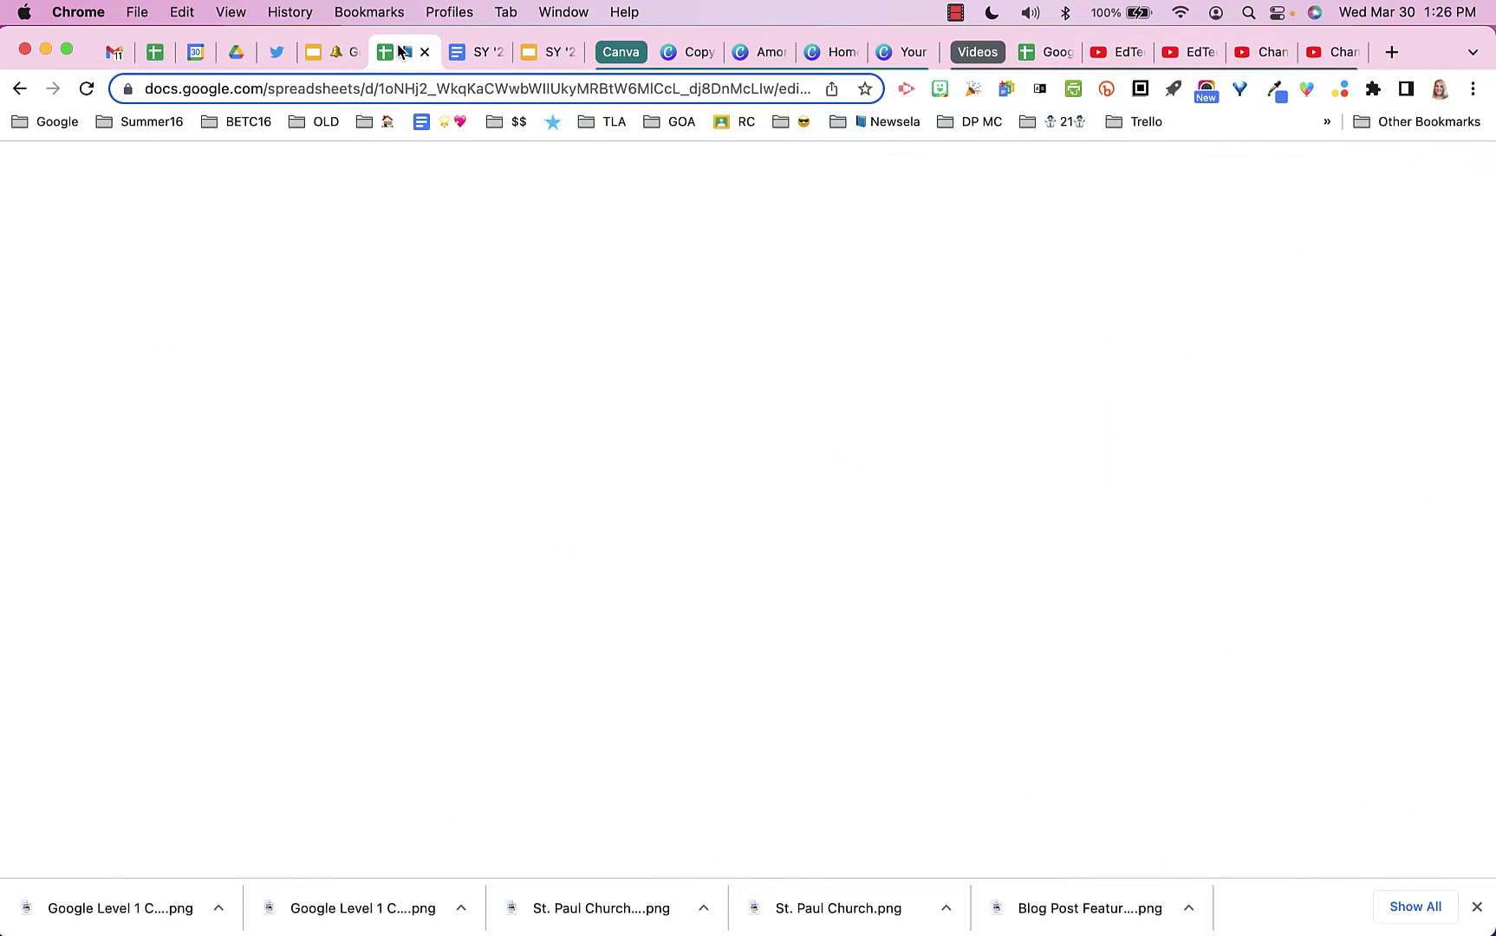
click(484, 53)
click(553, 54)
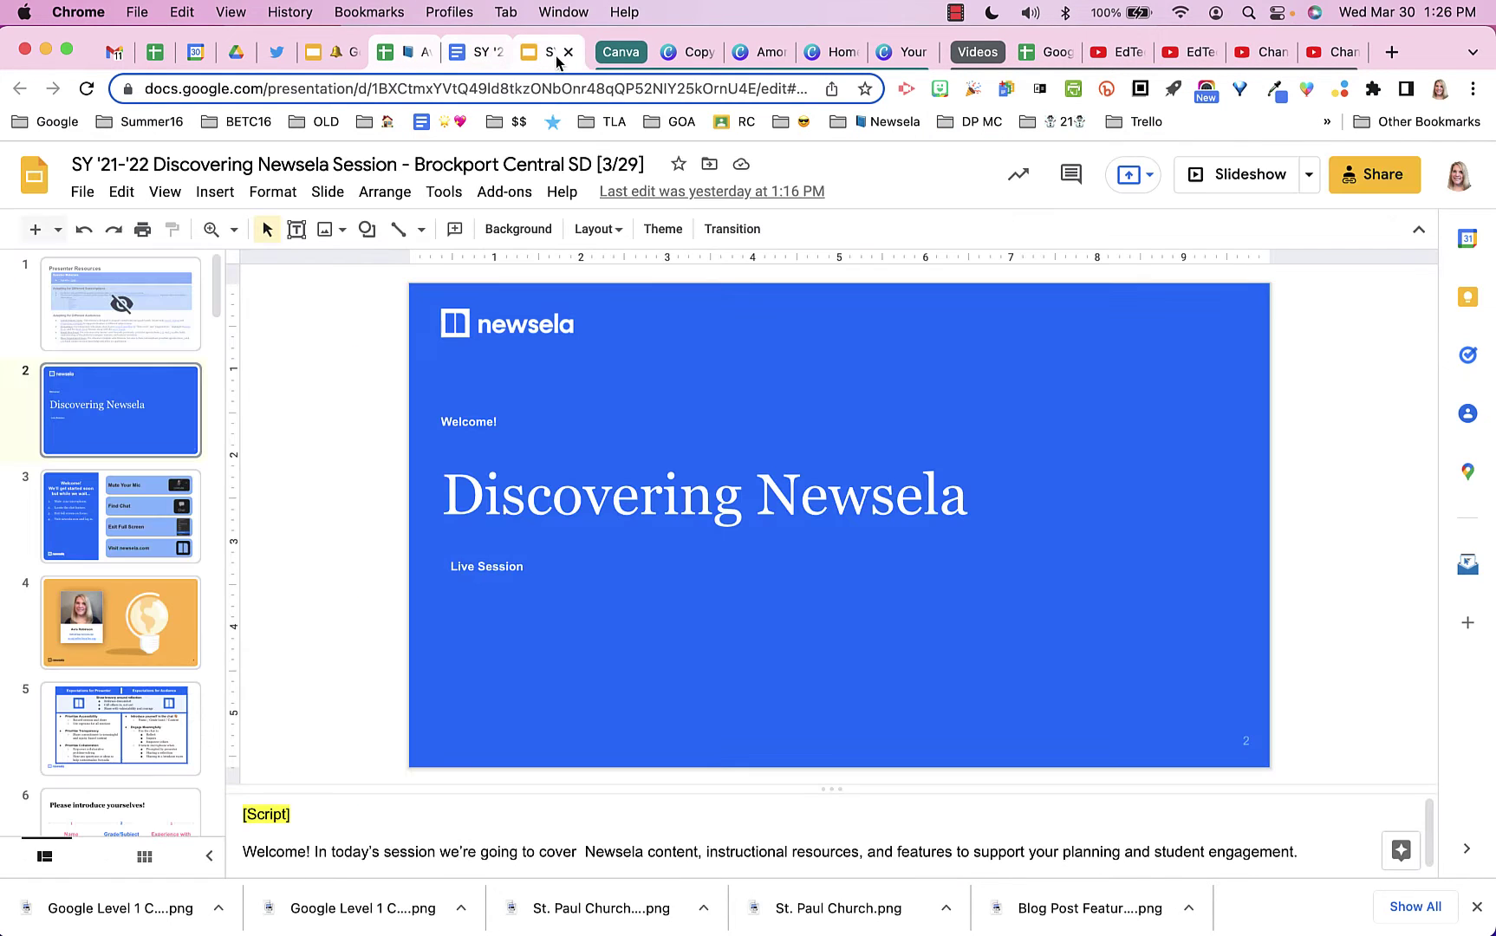
right_click(544, 61)
mouse_move(568, 126)
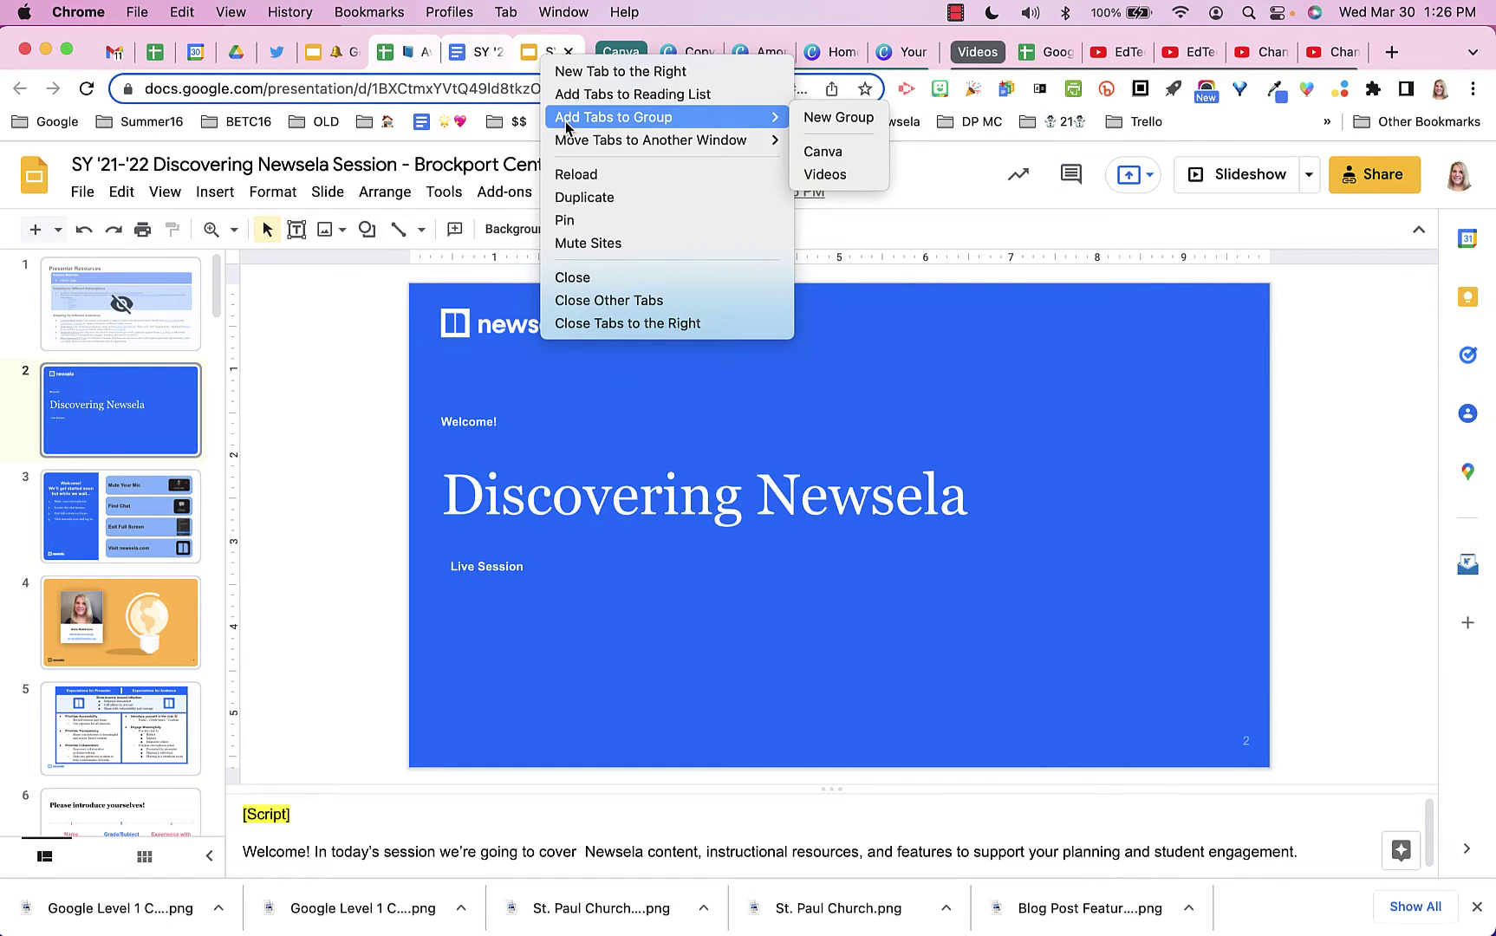
click(837, 118)
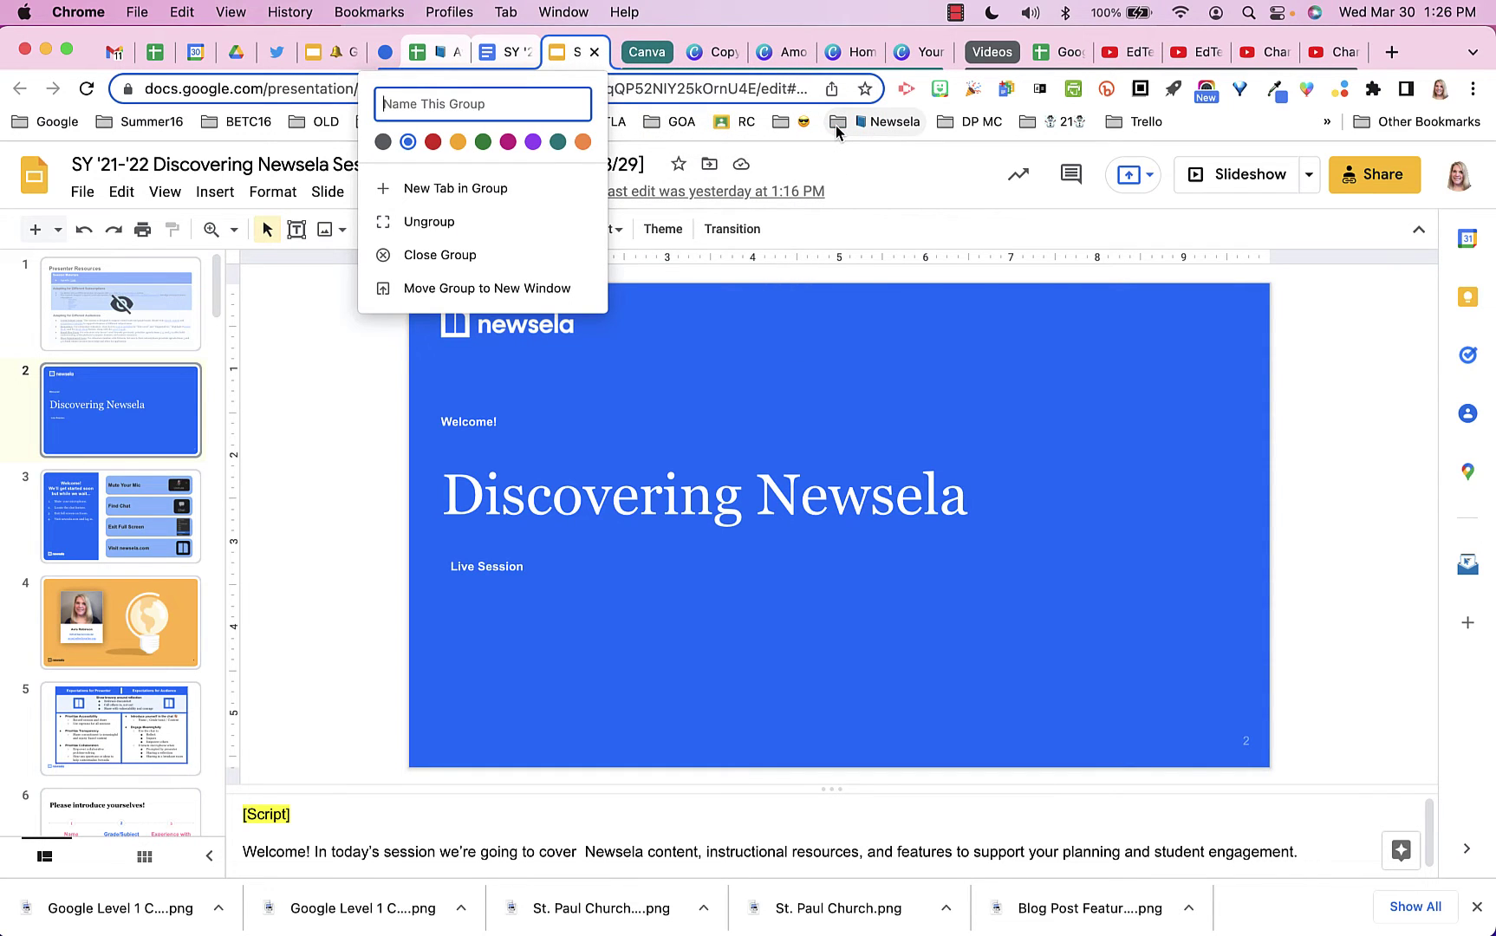
text(Newseal)
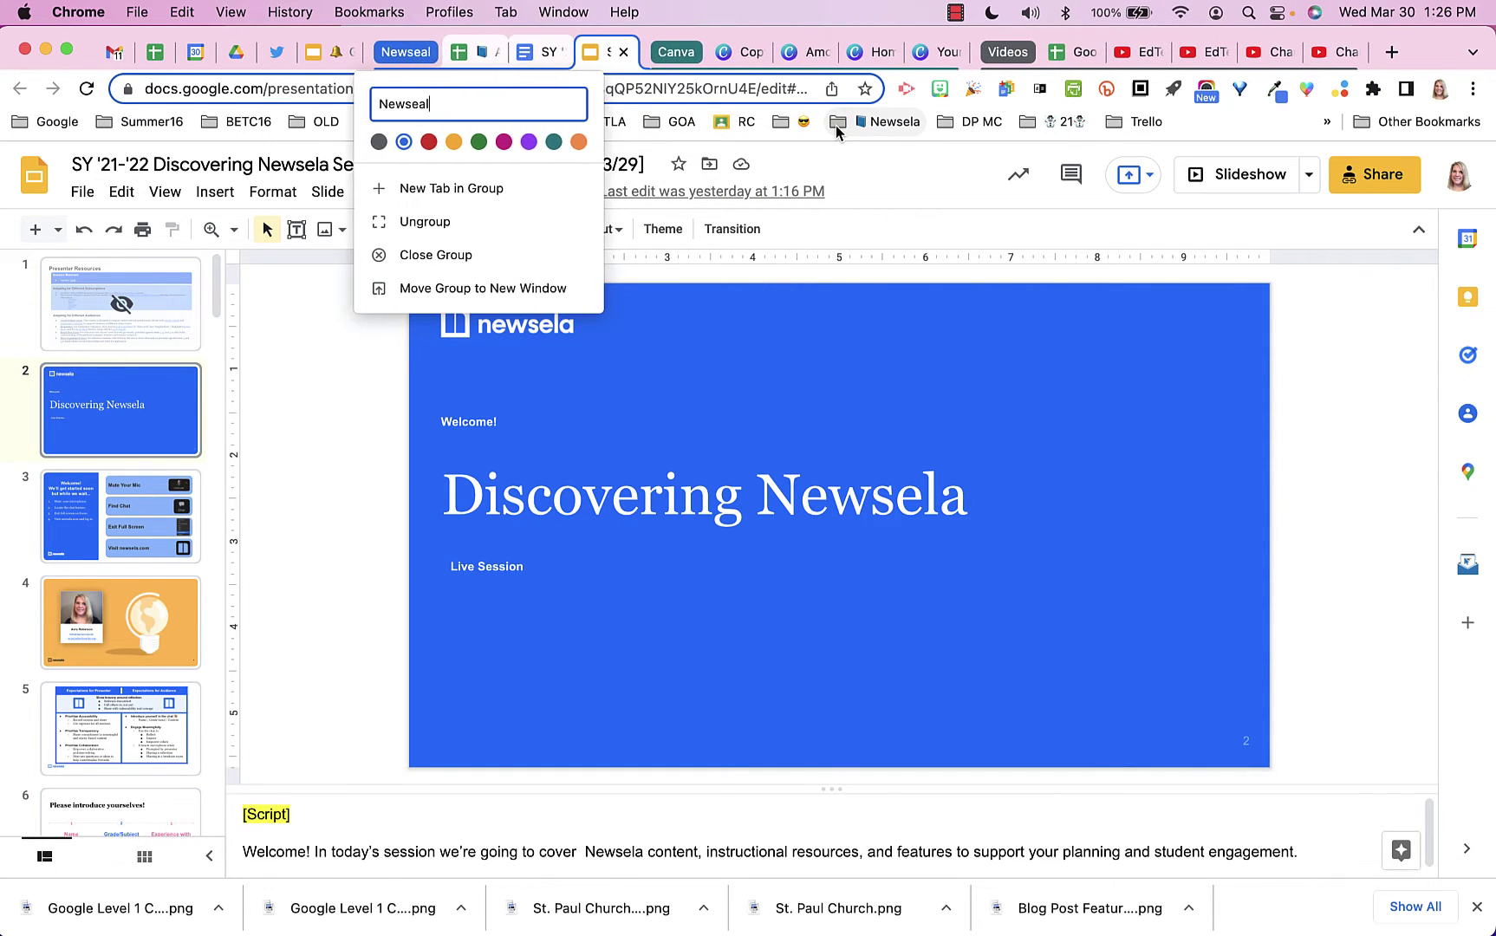
key(BackSpace)
key(BackSpace)
text(la)
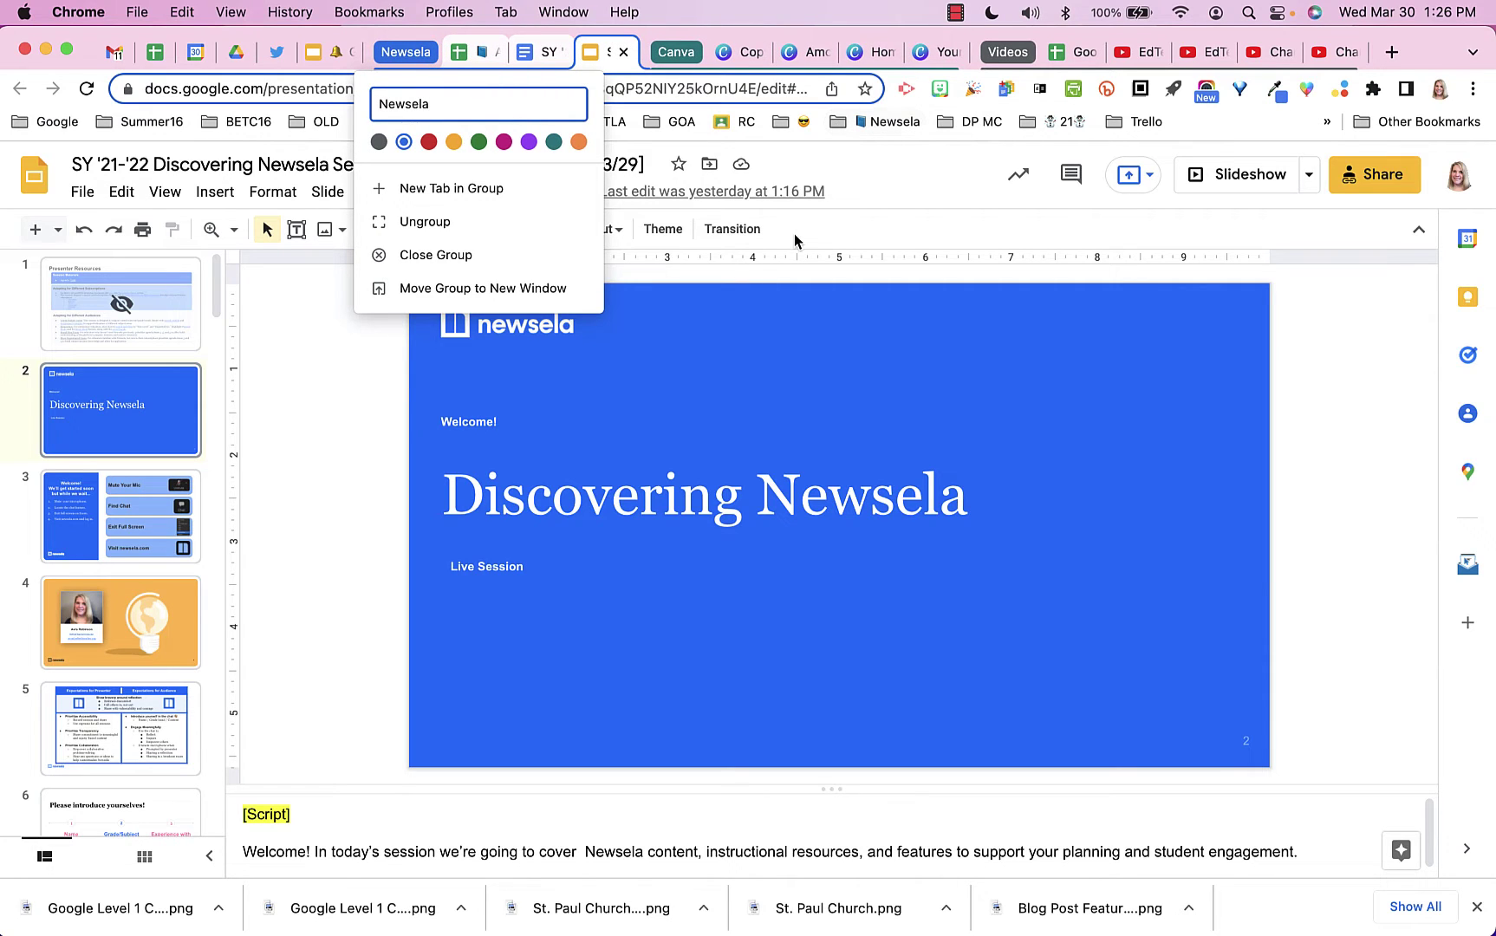
click(364, 347)
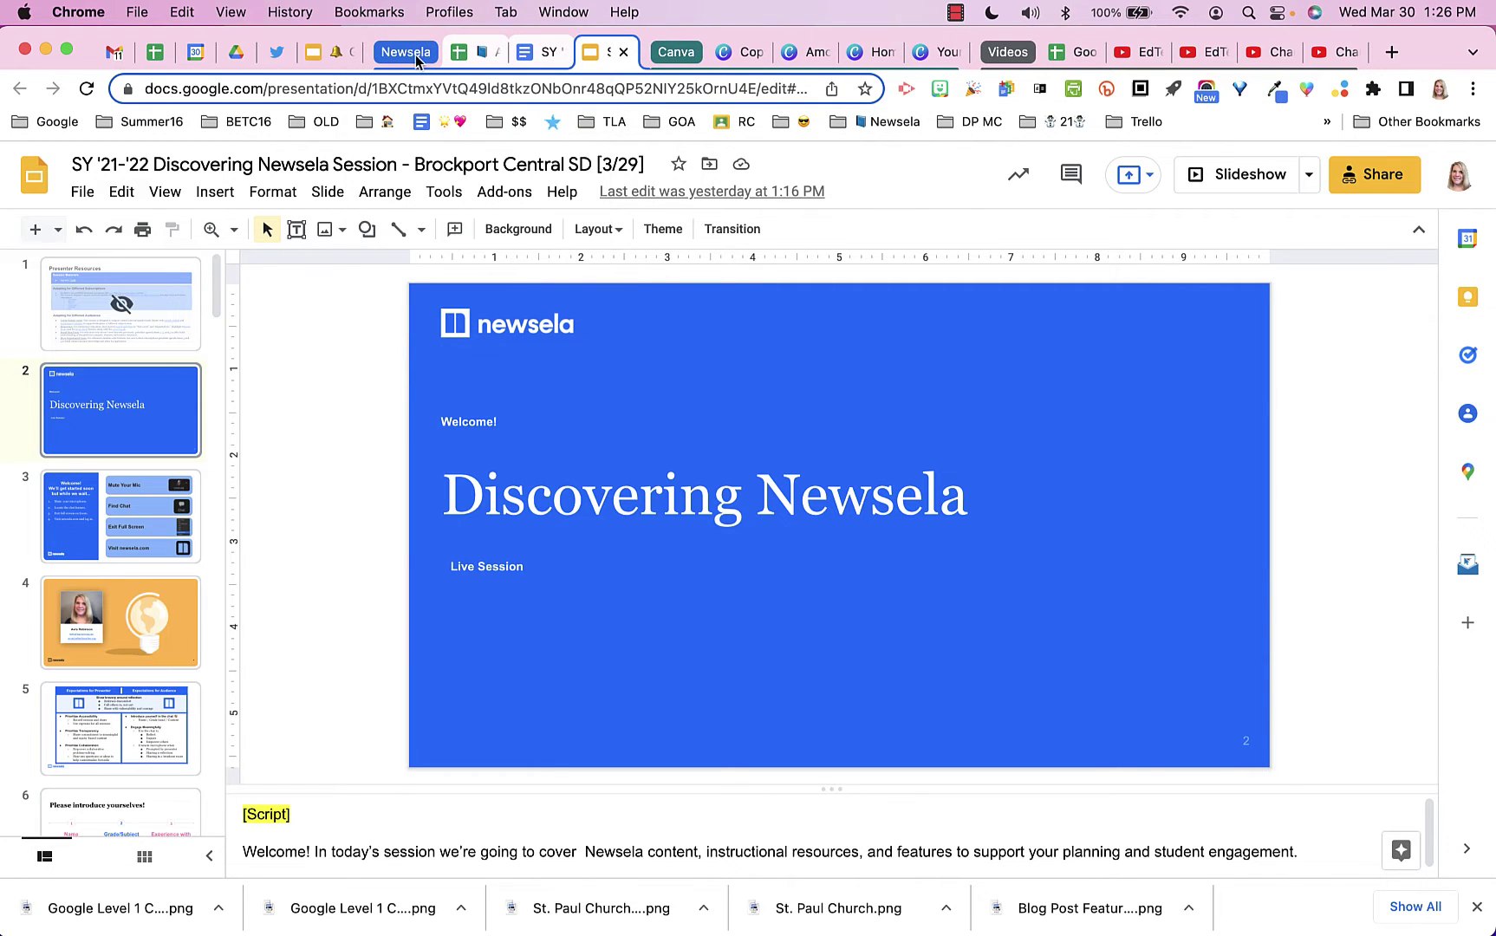
Collapse the Videos, Canva and Newsela tab groups
click(998, 55)
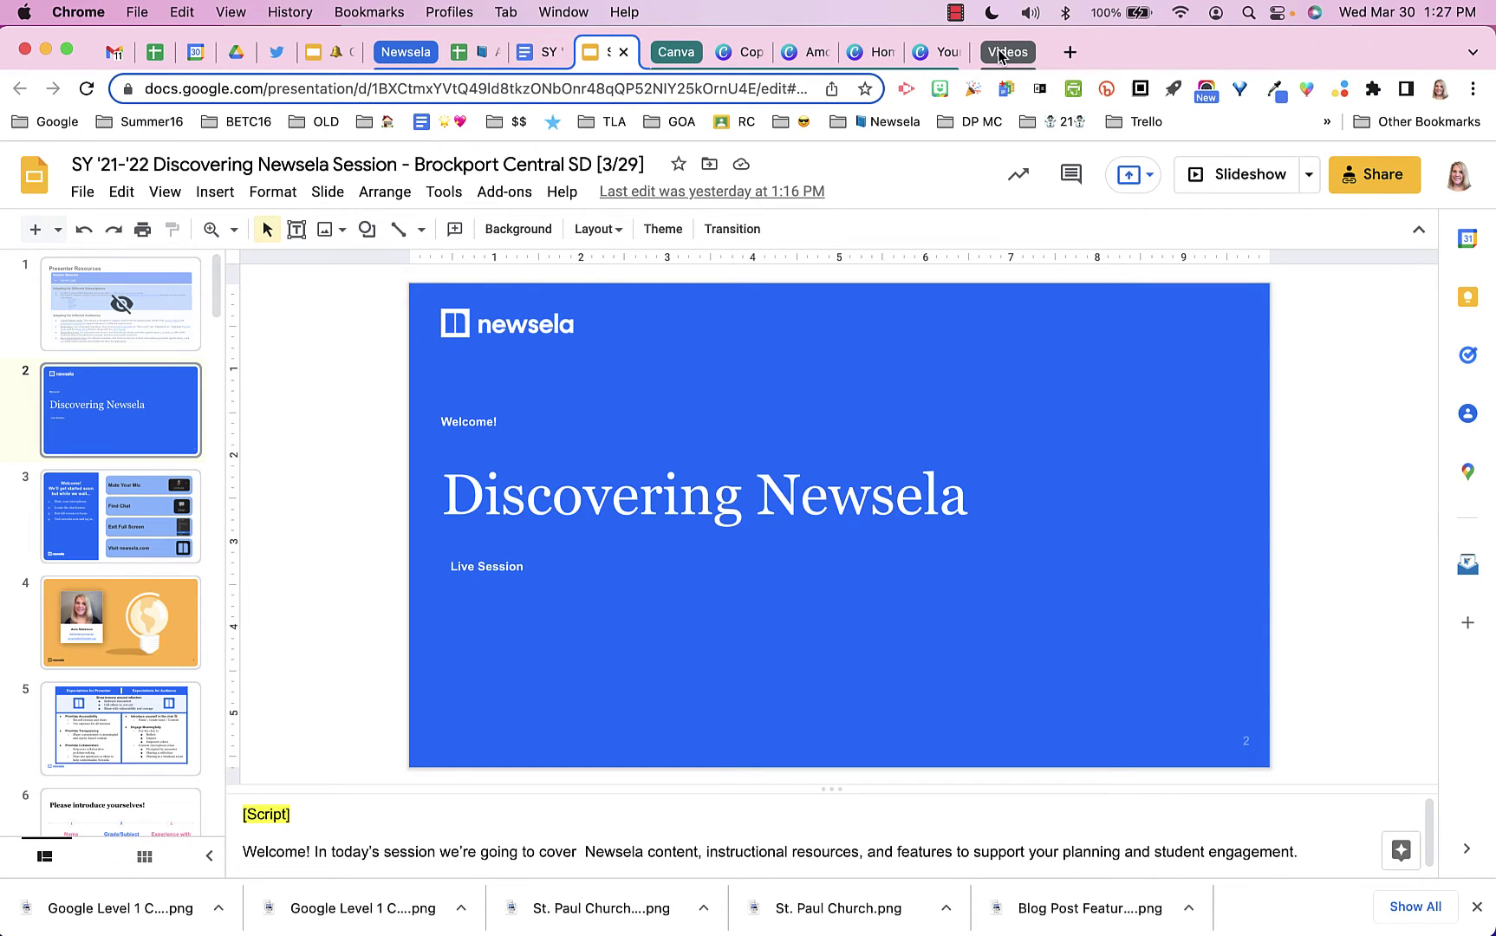
click(666, 54)
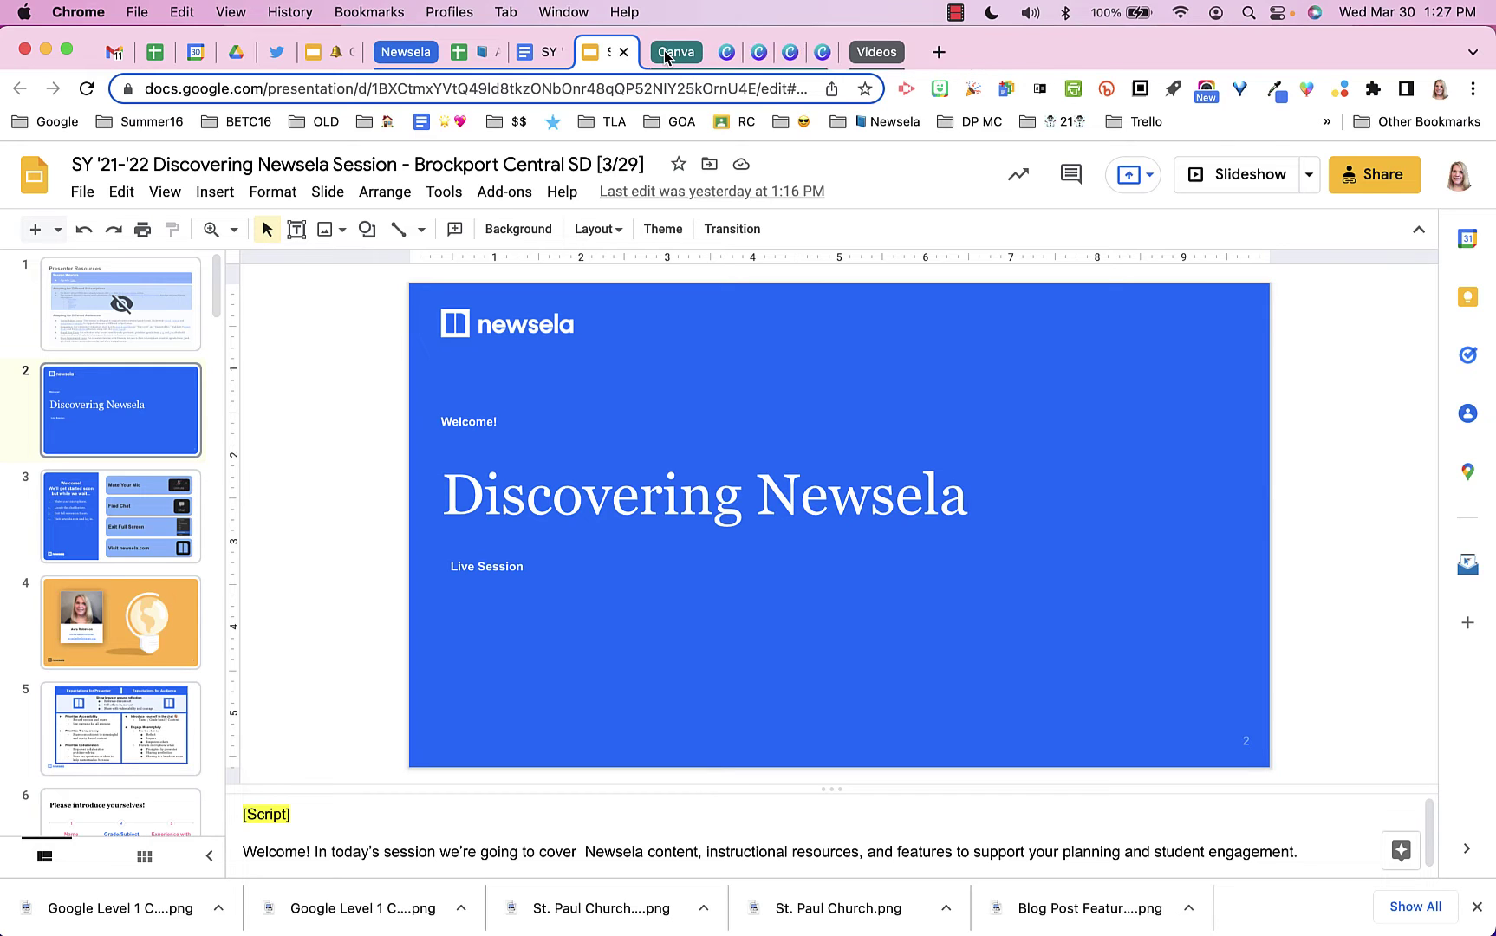
click(405, 54)
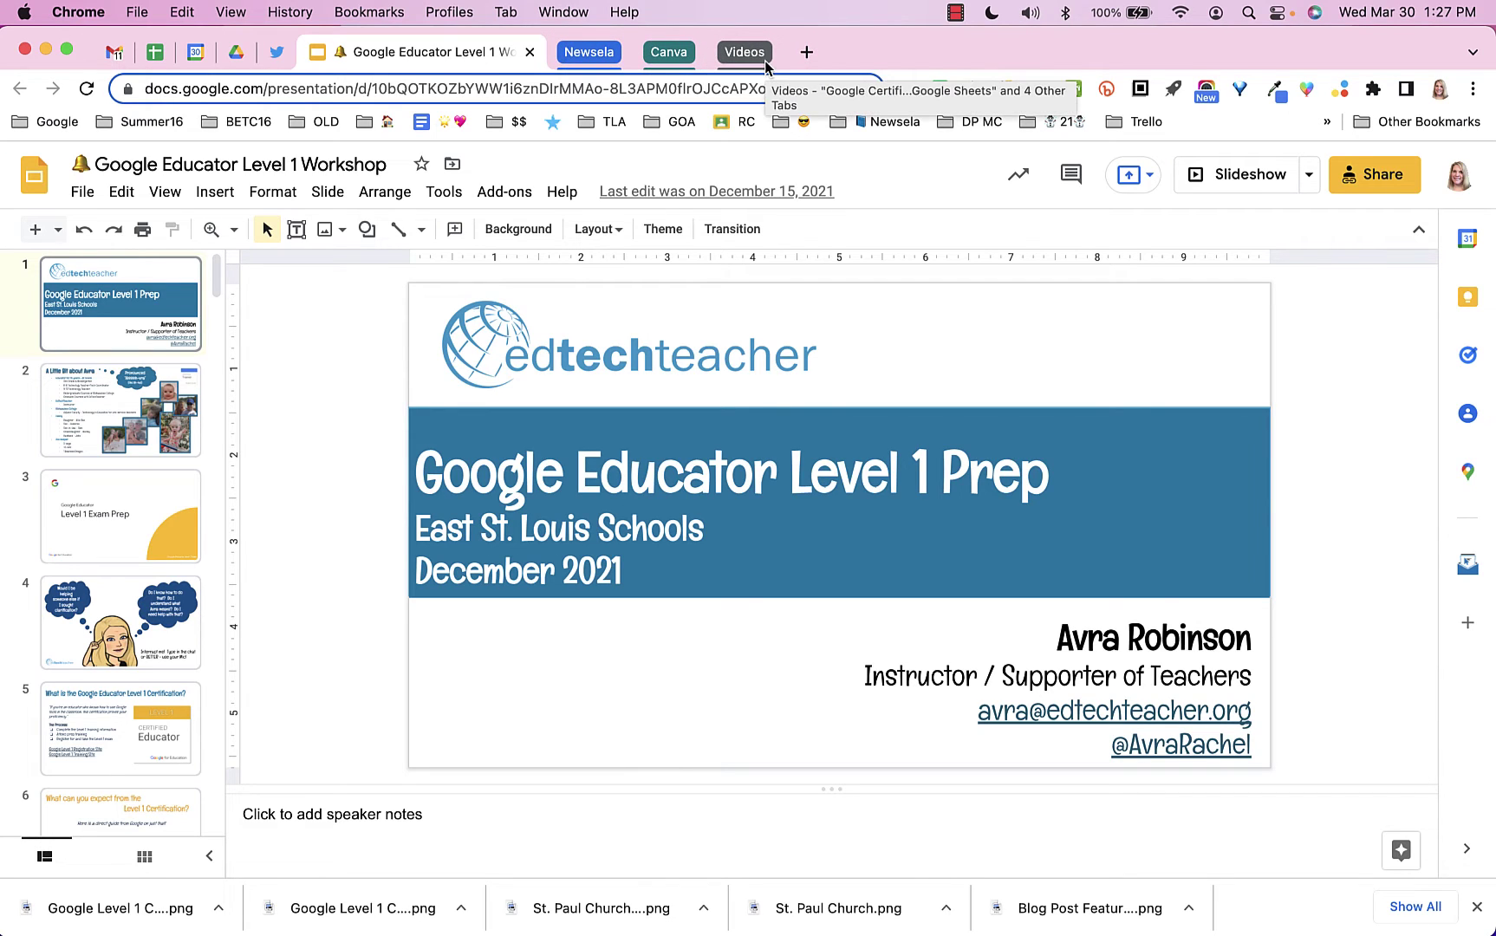
Toggle the Canva and Videos groups open and closed again
click(652, 54)
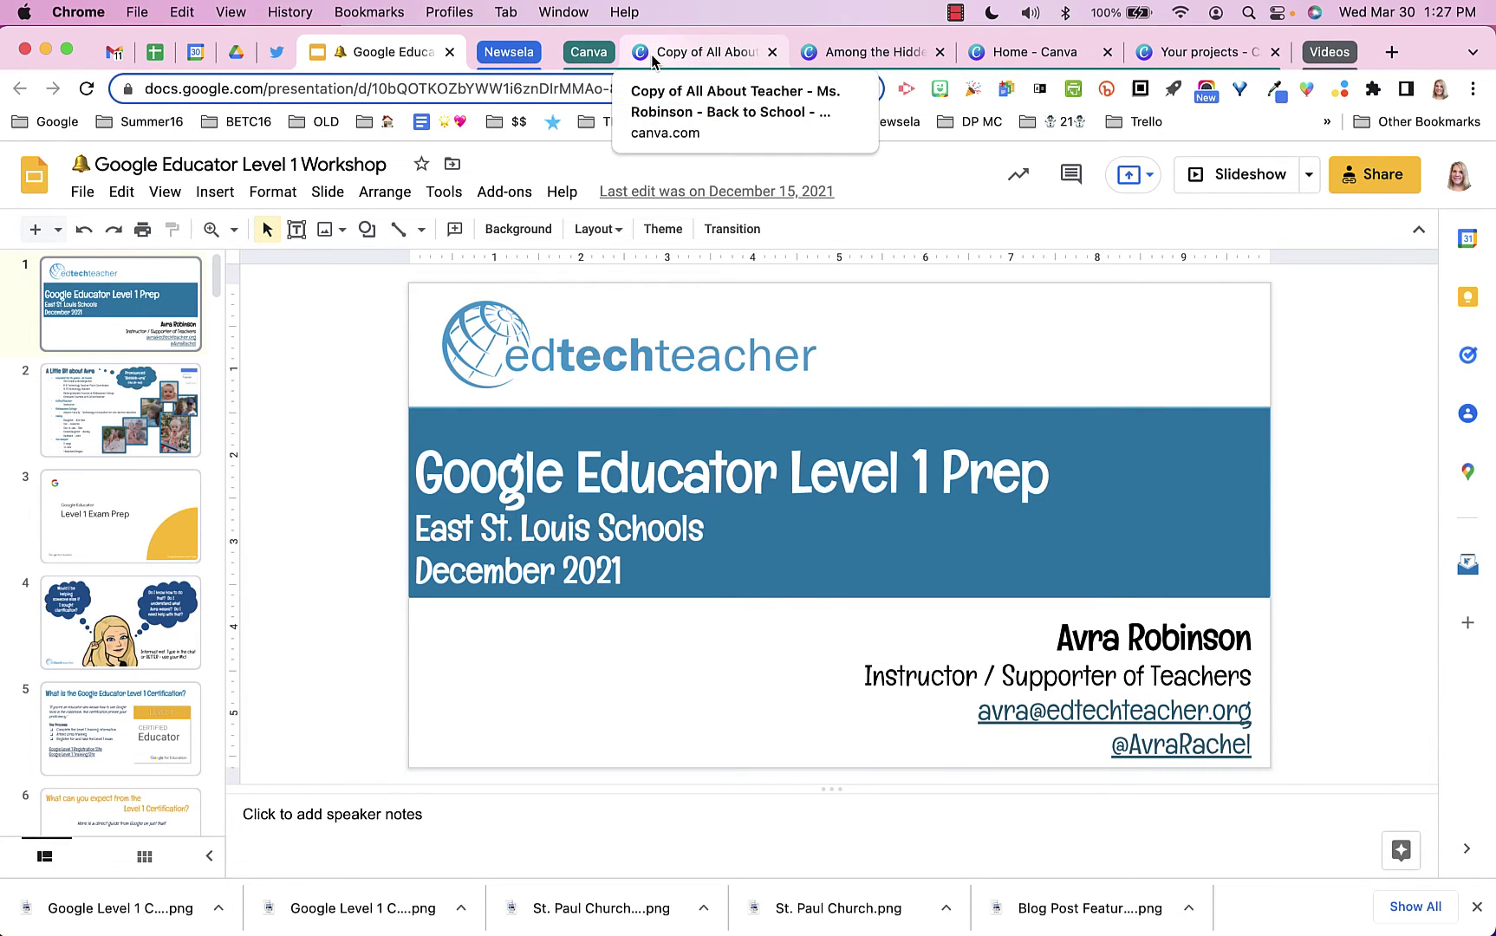
click(578, 54)
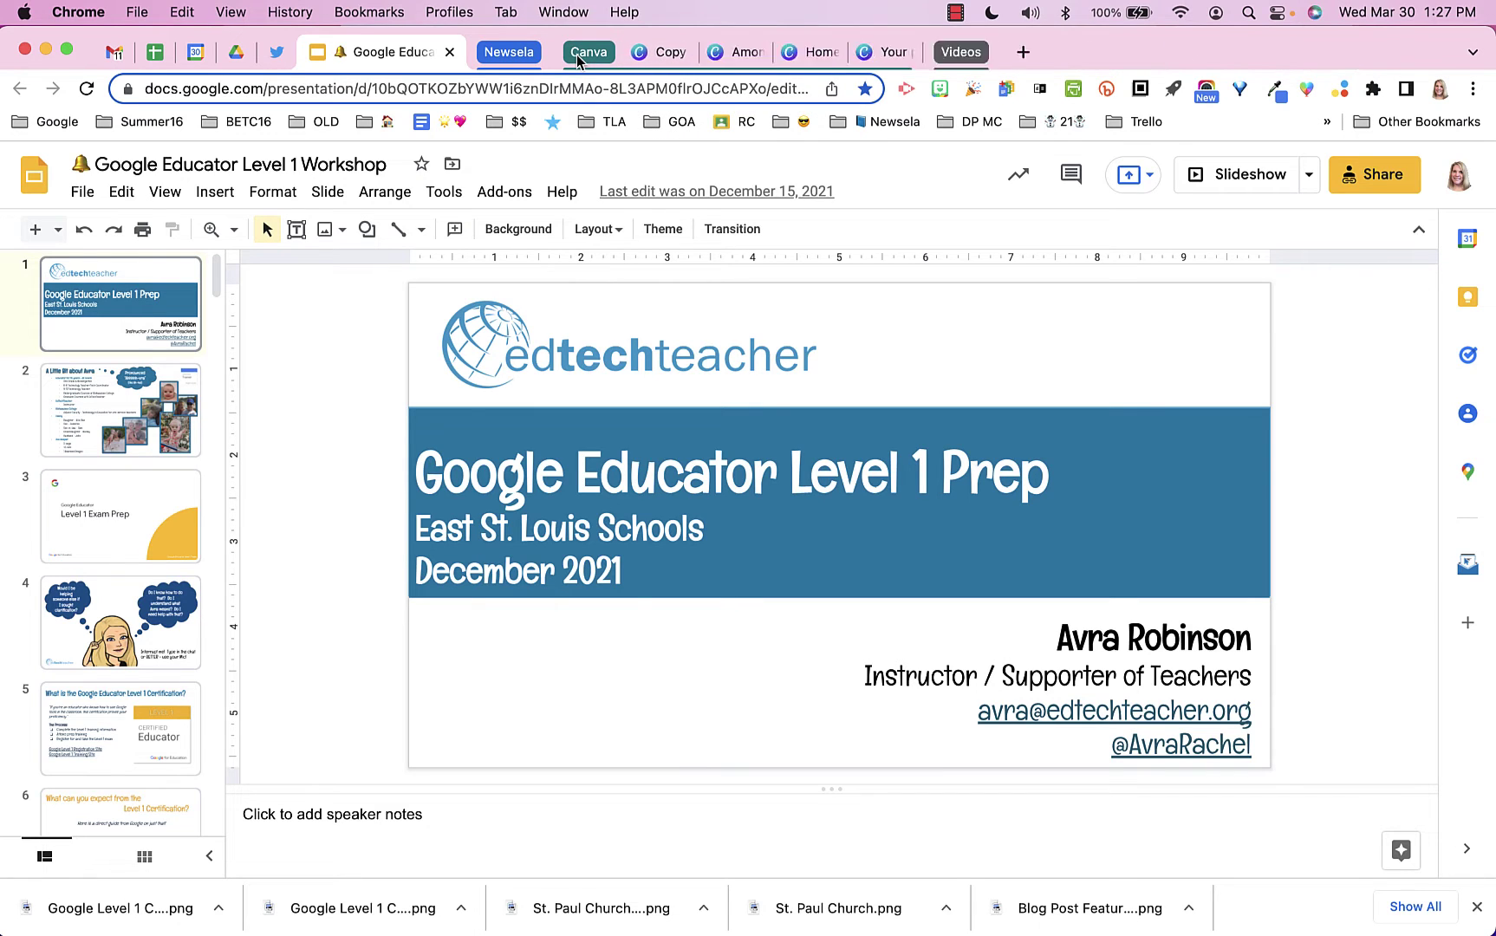
click(578, 54)
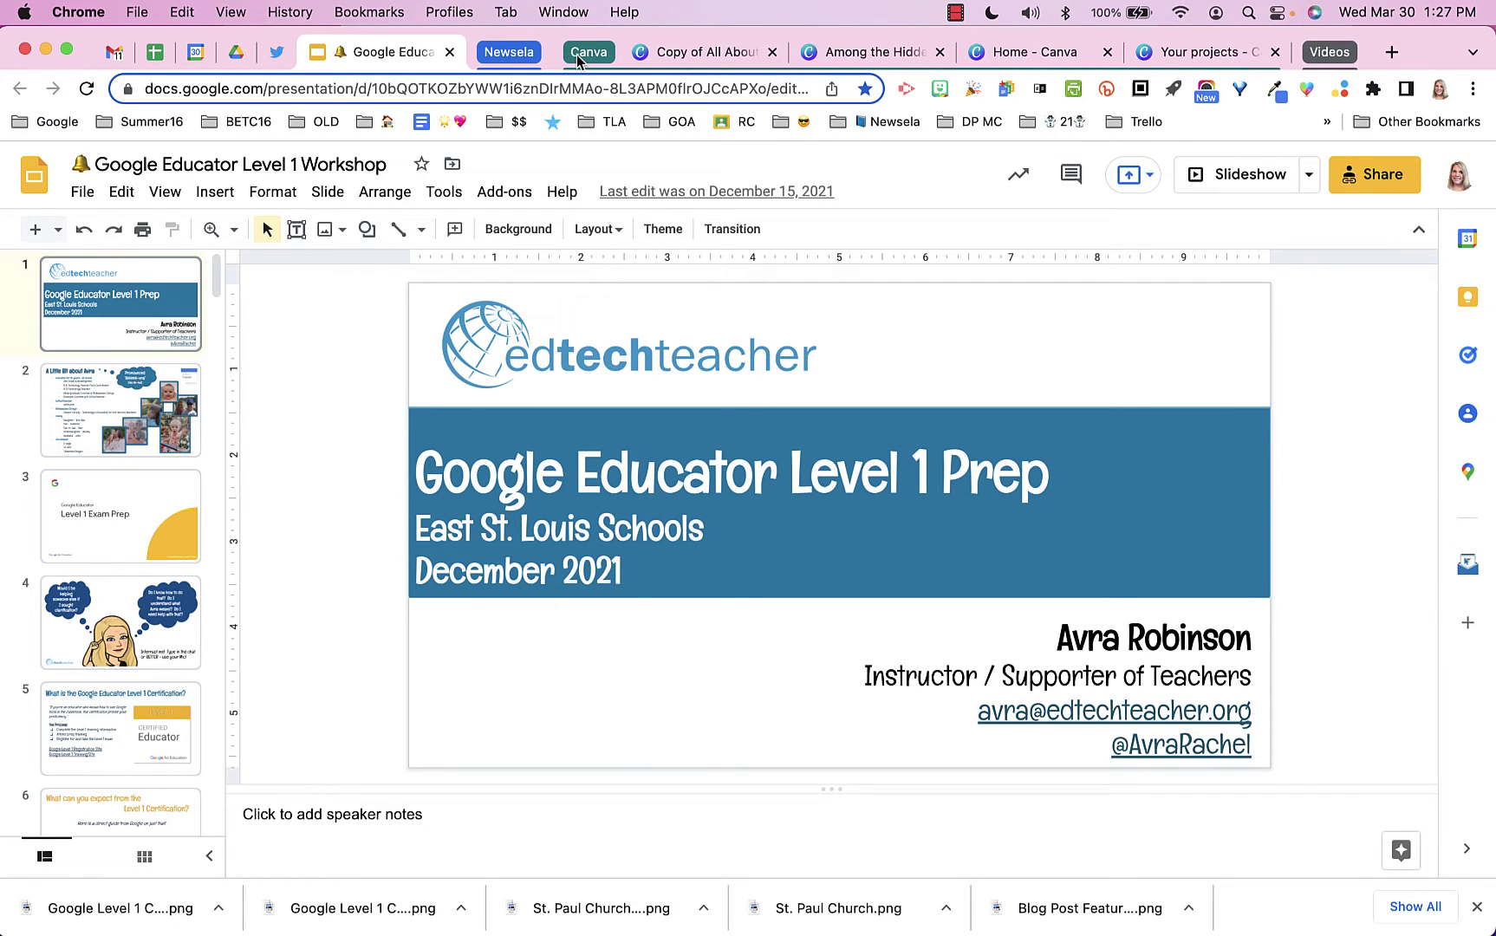
click(578, 53)
click(664, 54)
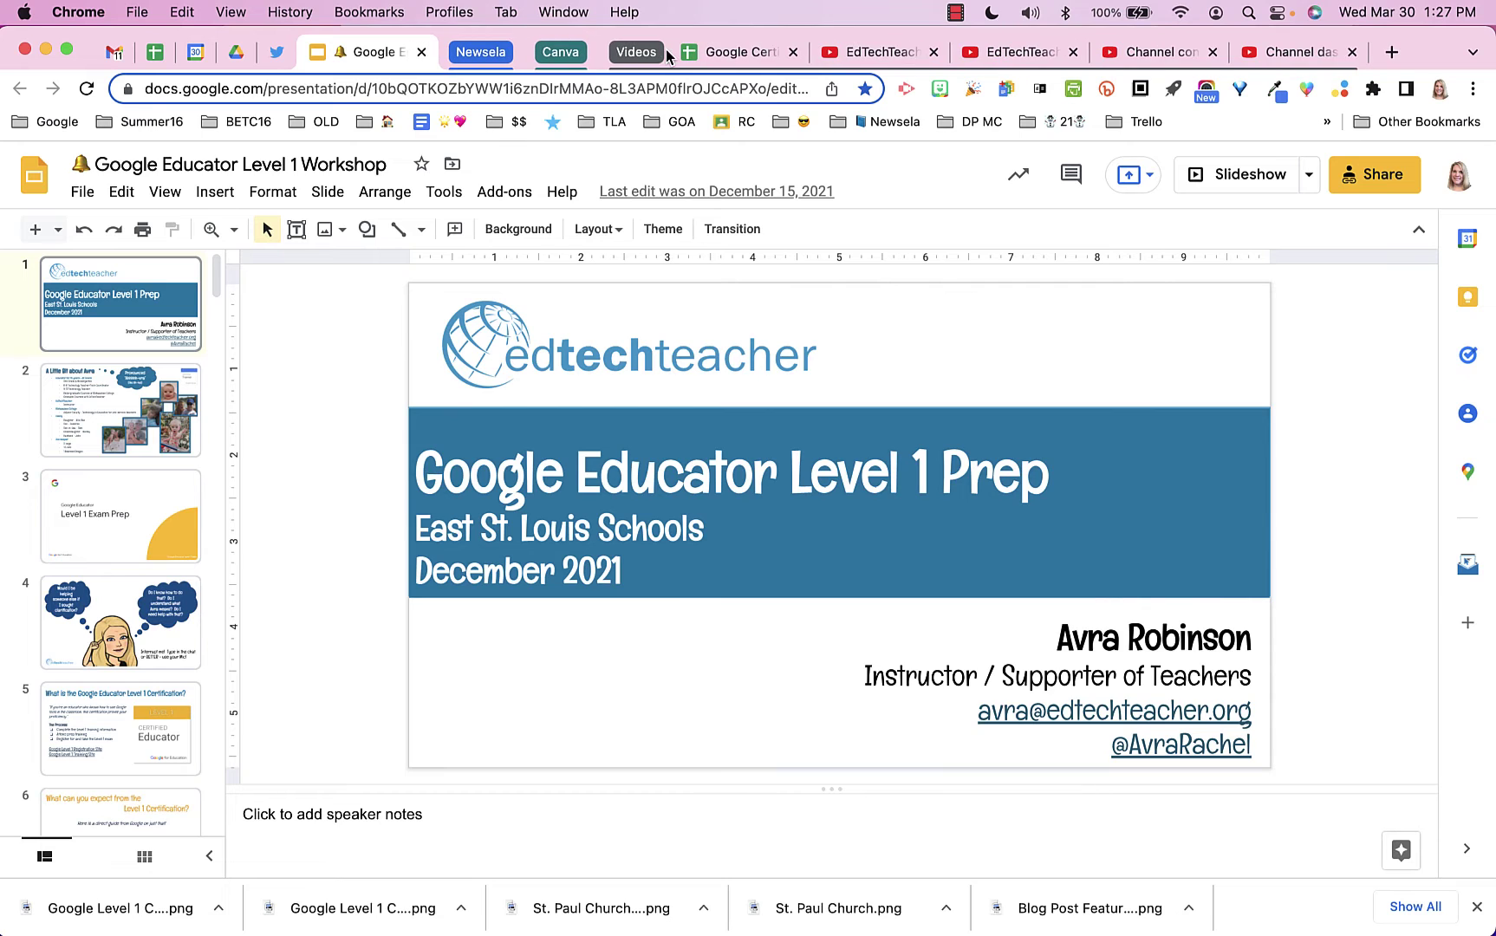
click(641, 54)
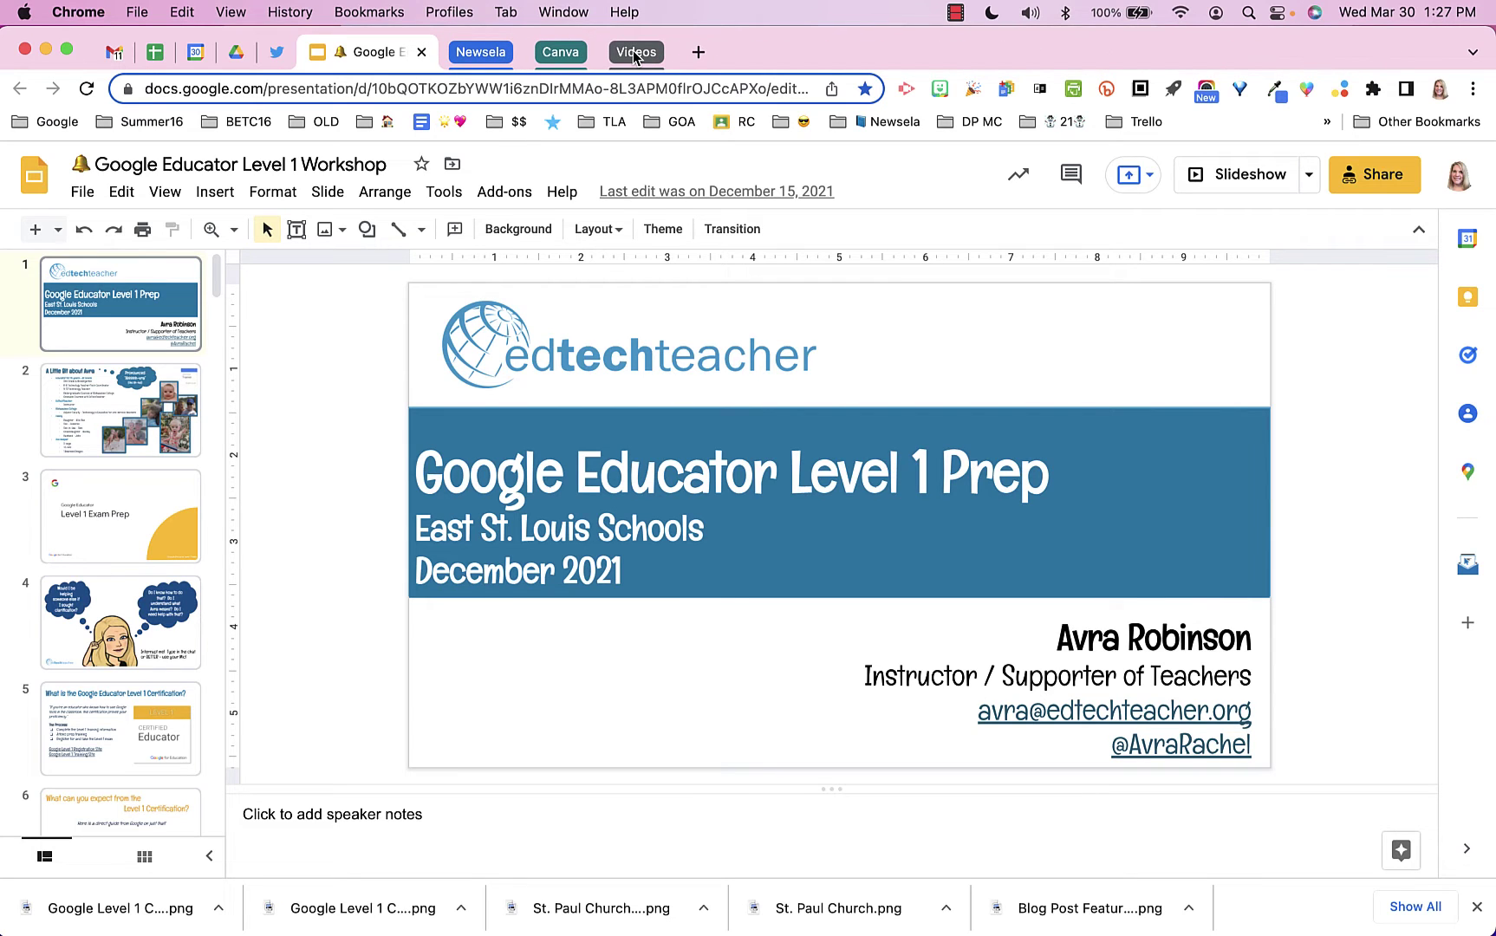
Expand Canva to view the Among the Hidden, All About Teacher and Home tabs, then collapse it
click(568, 53)
click(850, 53)
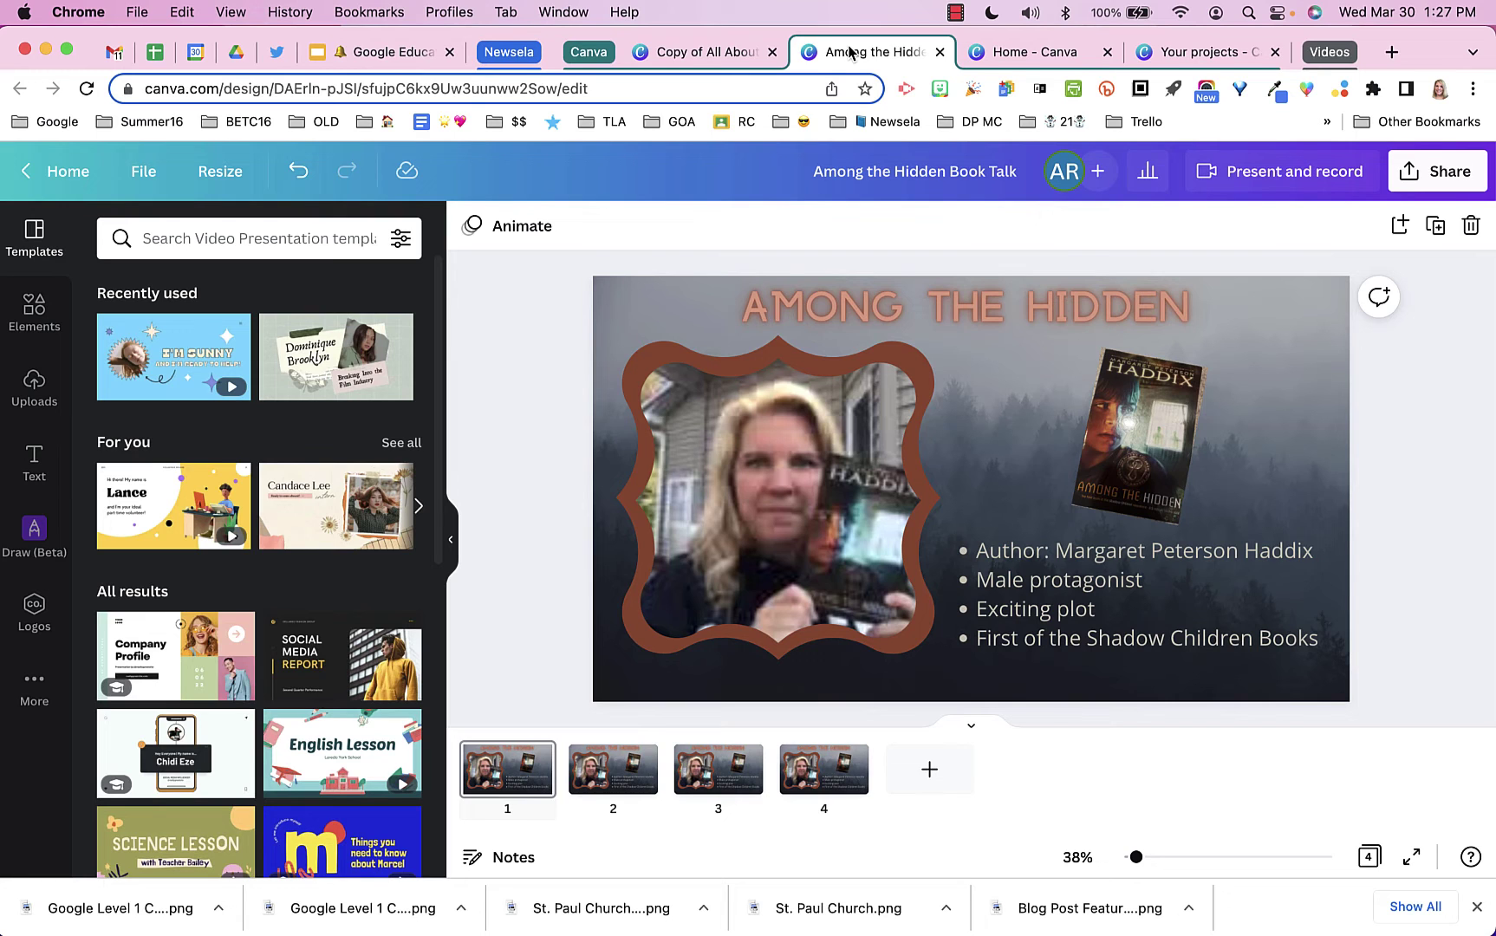
click(704, 52)
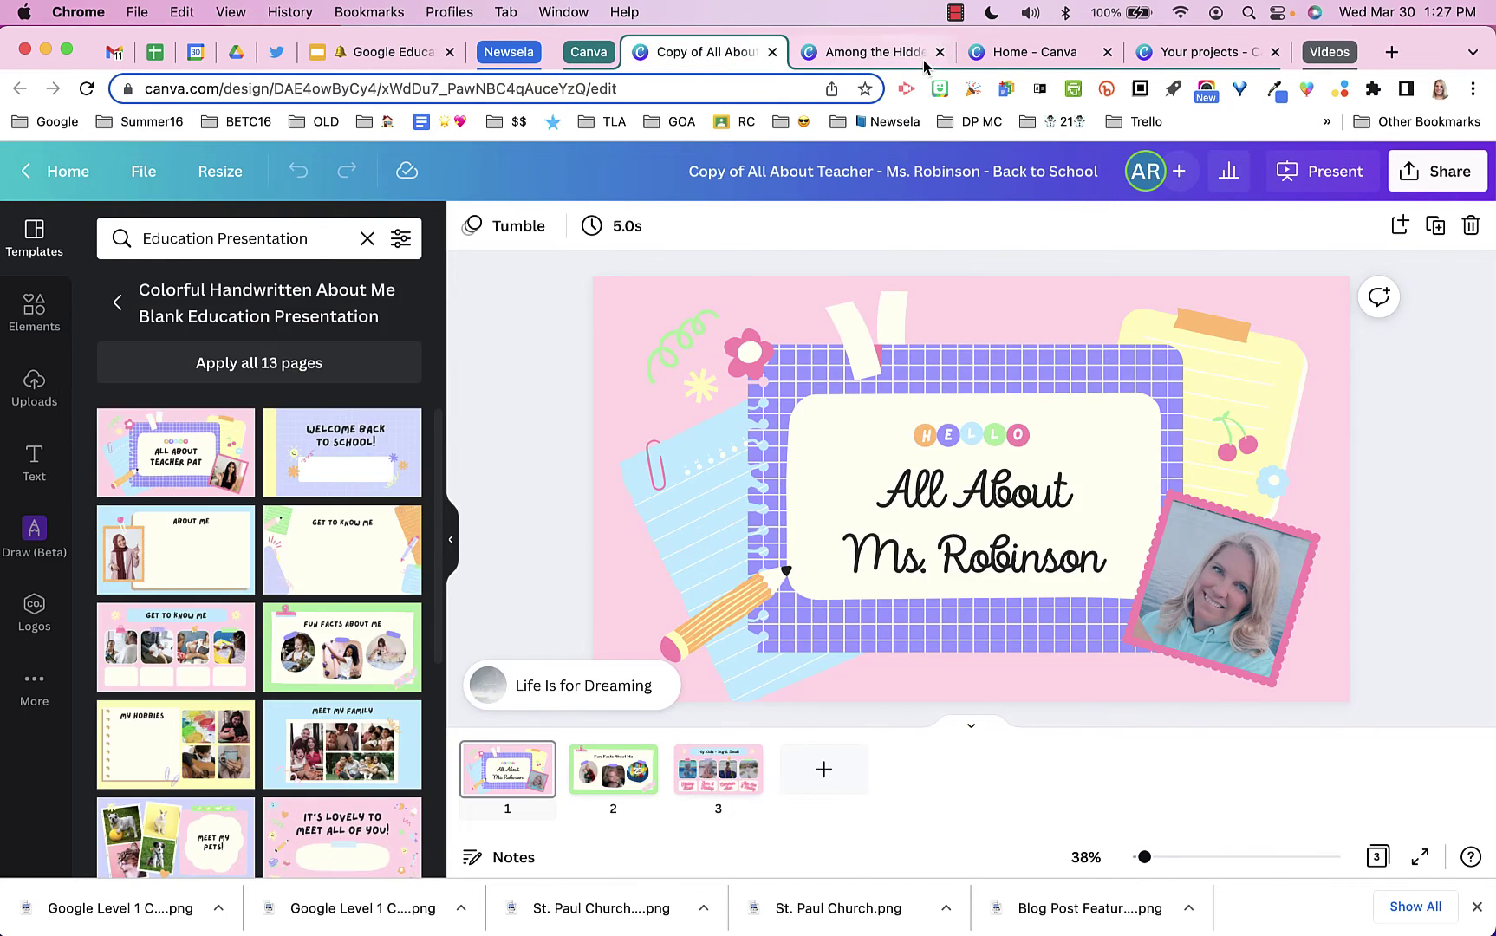
click(997, 54)
click(589, 53)
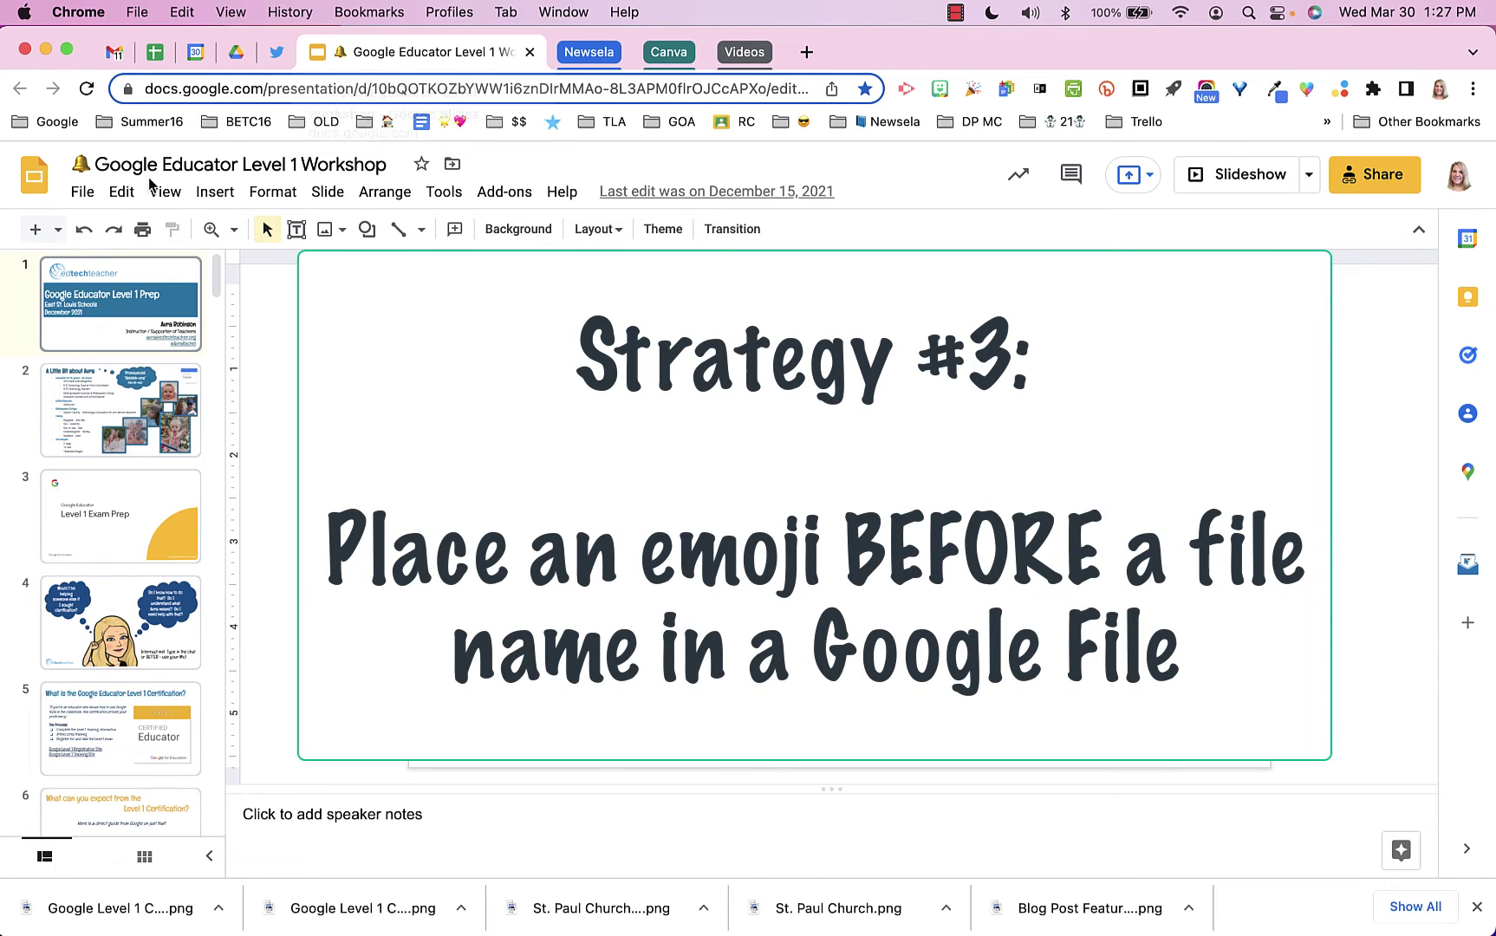
Put the cursor in the presentation title, then expand the Newsela and Canva groups, leaving Videos collapsed
click(90, 165)
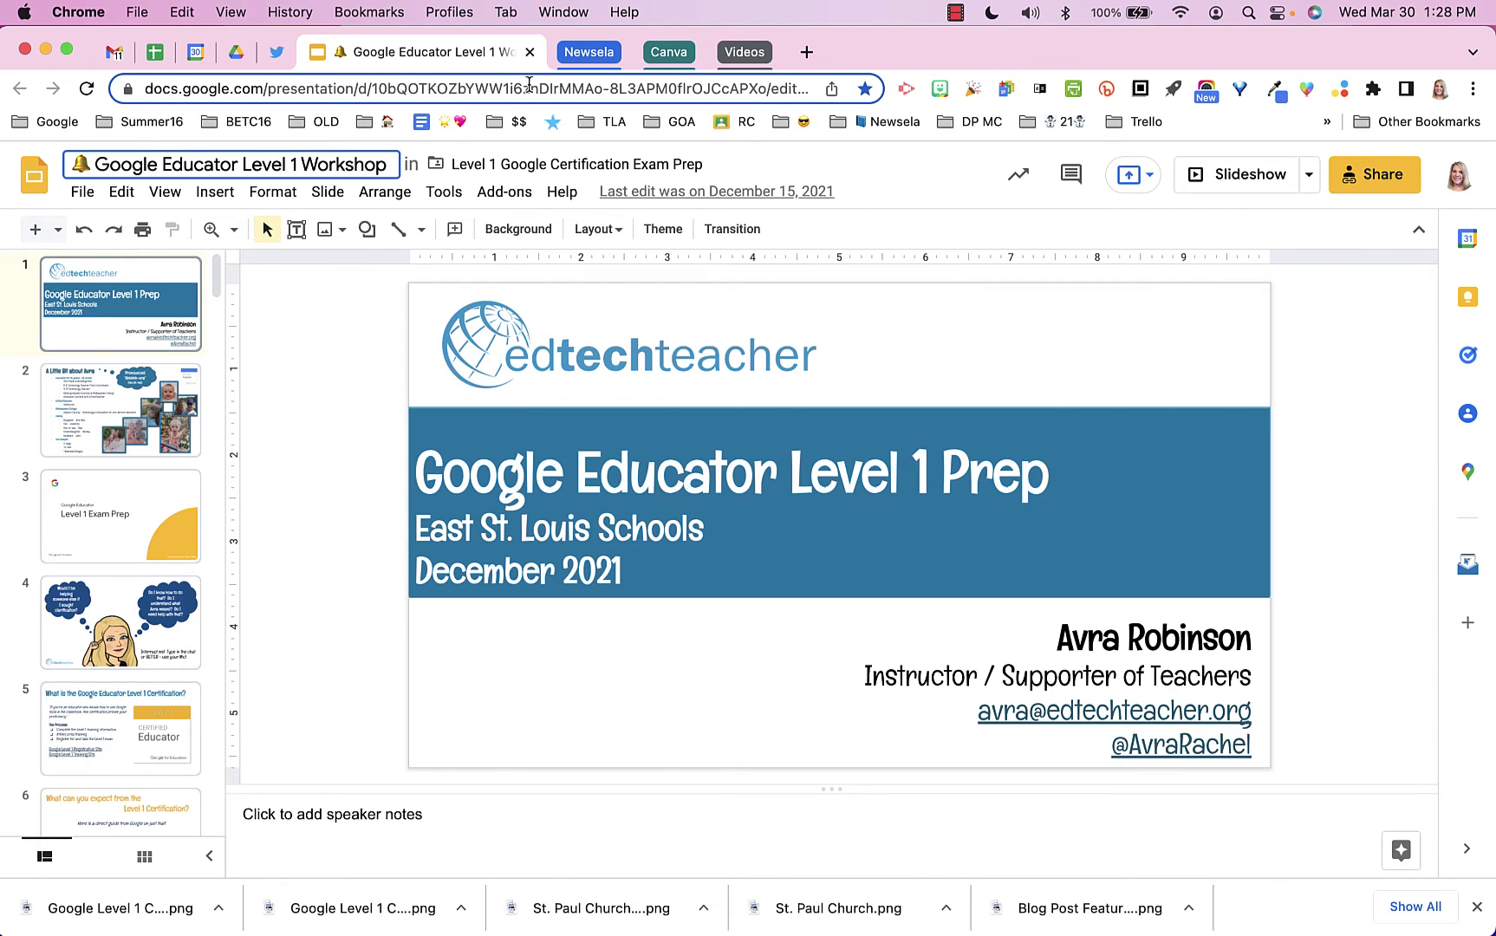
click(579, 57)
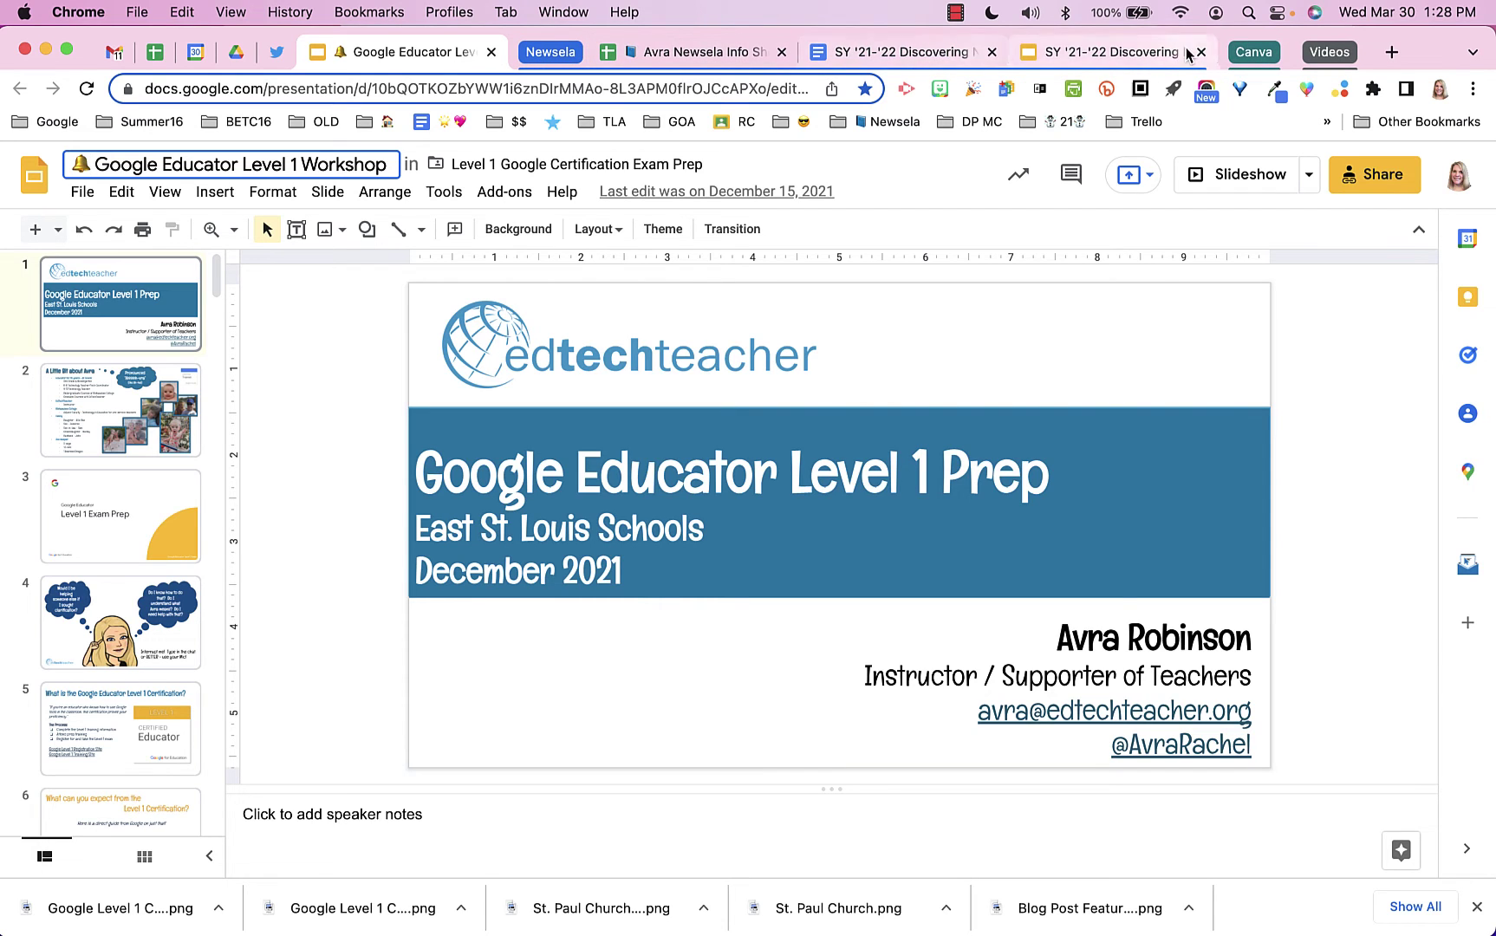
click(1247, 53)
click(1330, 53)
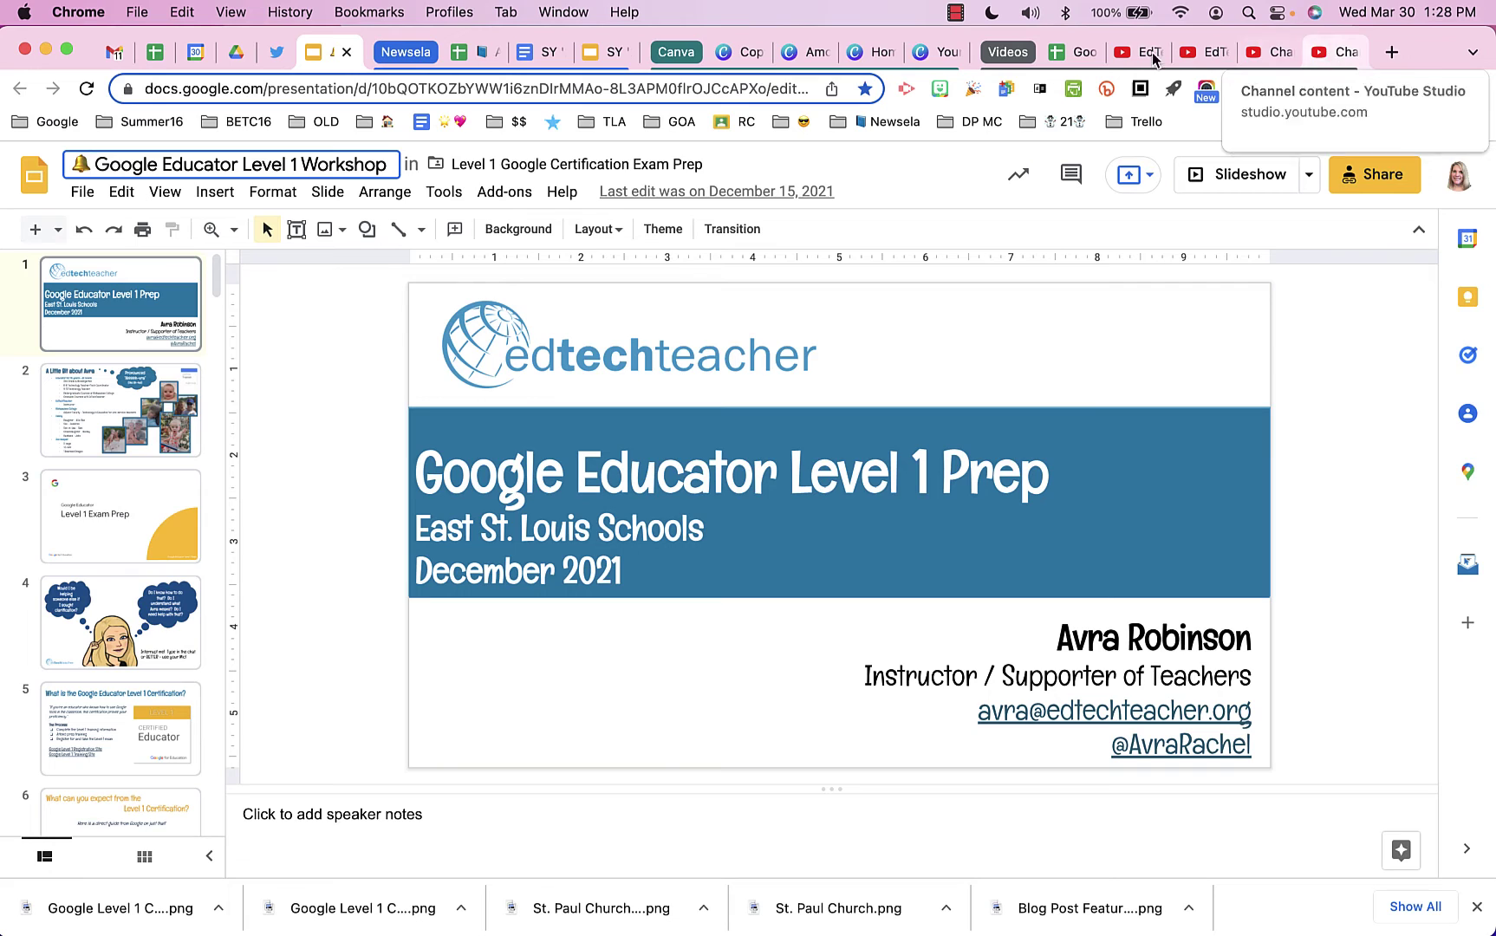
click(1005, 59)
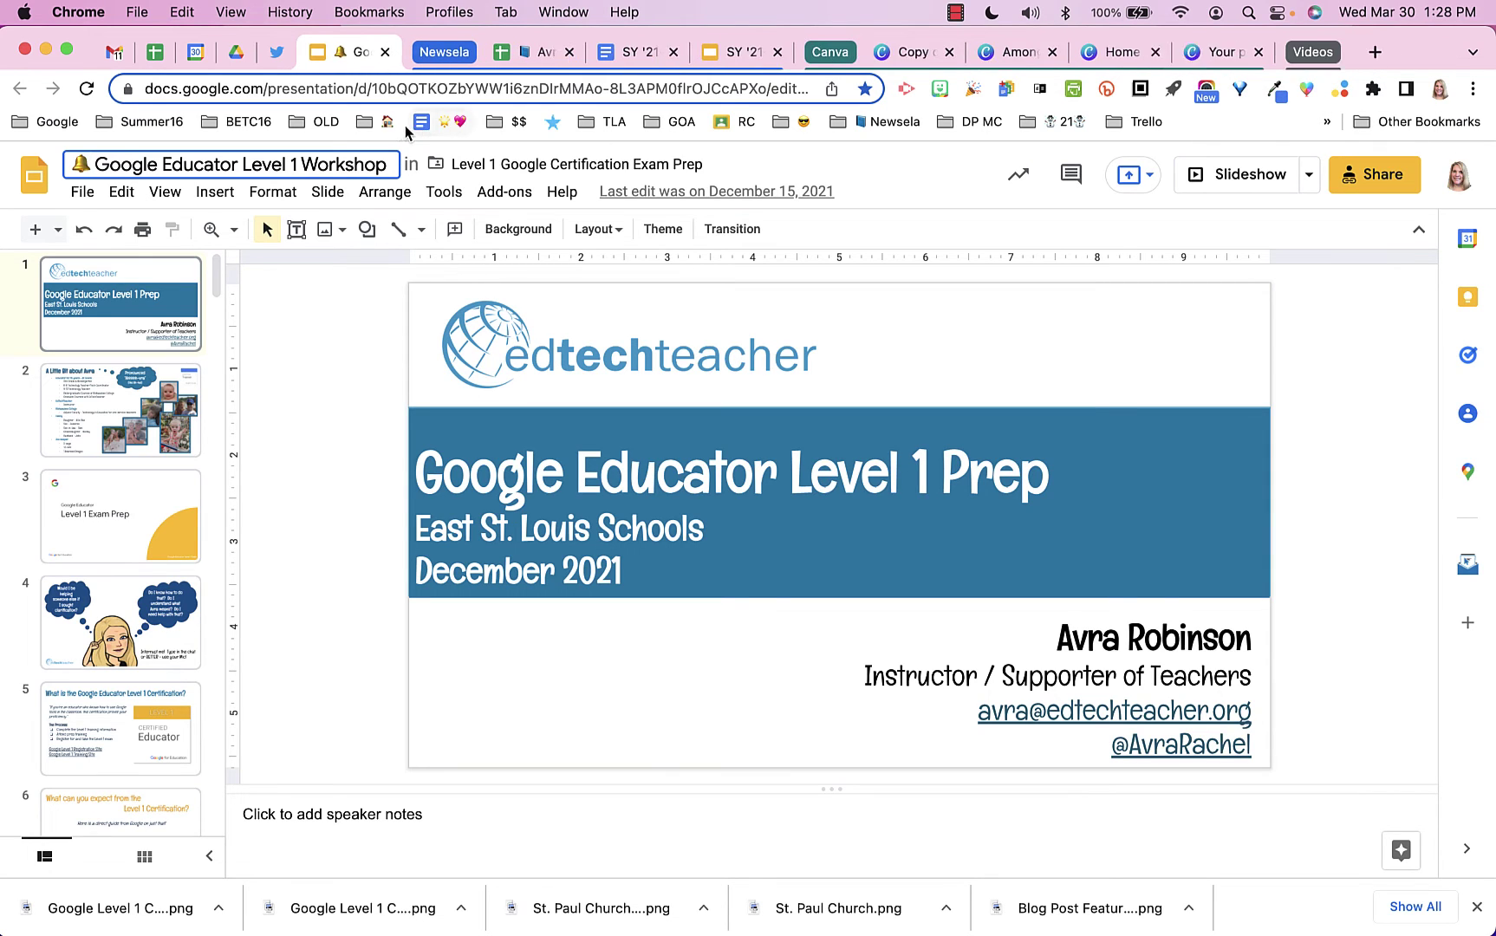